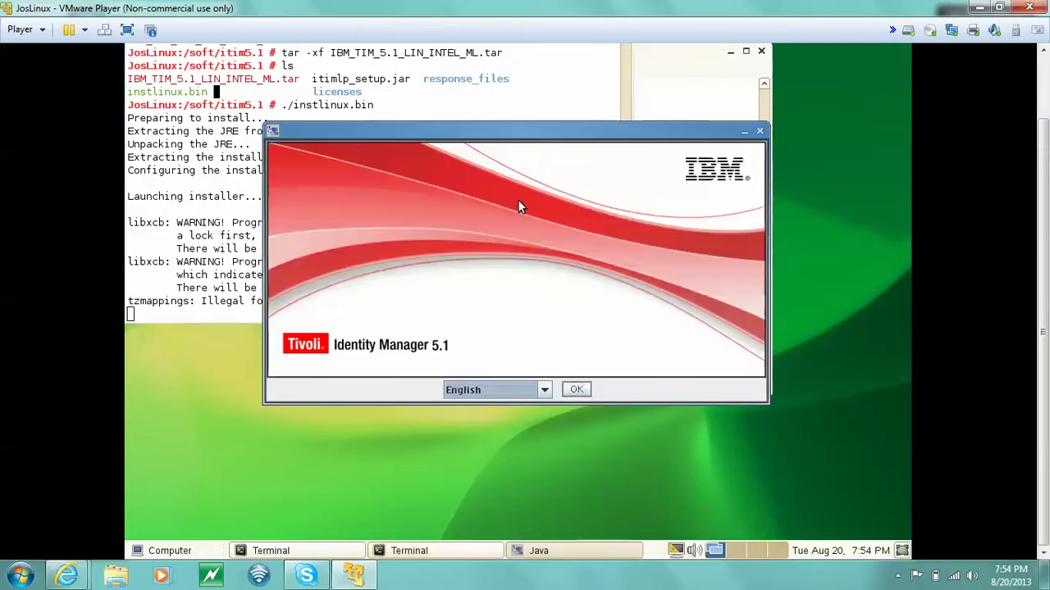
Launch the installer in English and continue past the Copyright page.
left_click(576, 390)
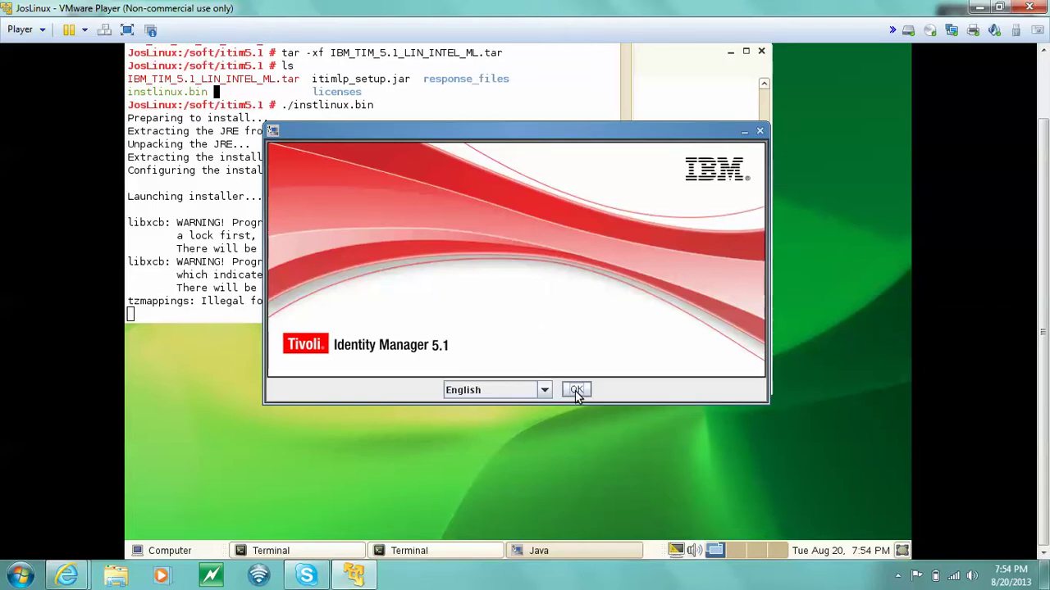
left_click(576, 391)
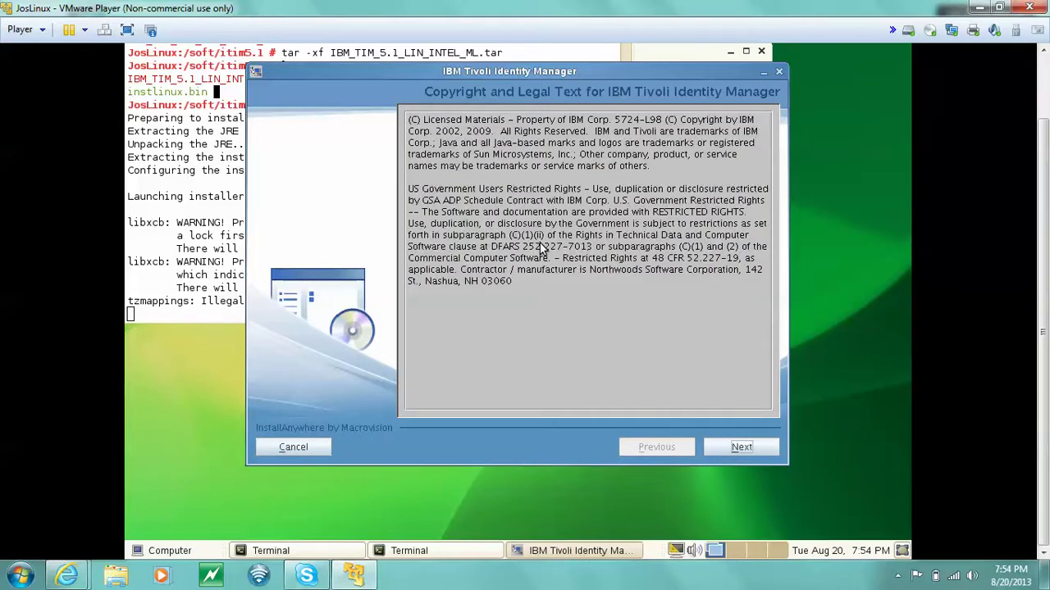
left_click(737, 448)
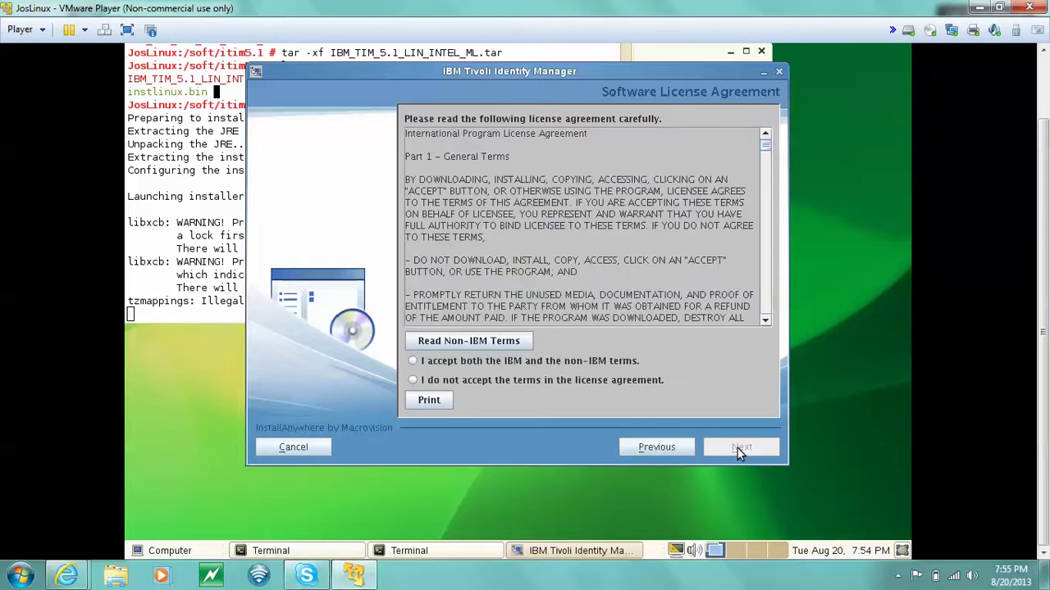
Accept both the IBM and non-IBM license terms and continue.
left_click(475, 363)
left_click(734, 449)
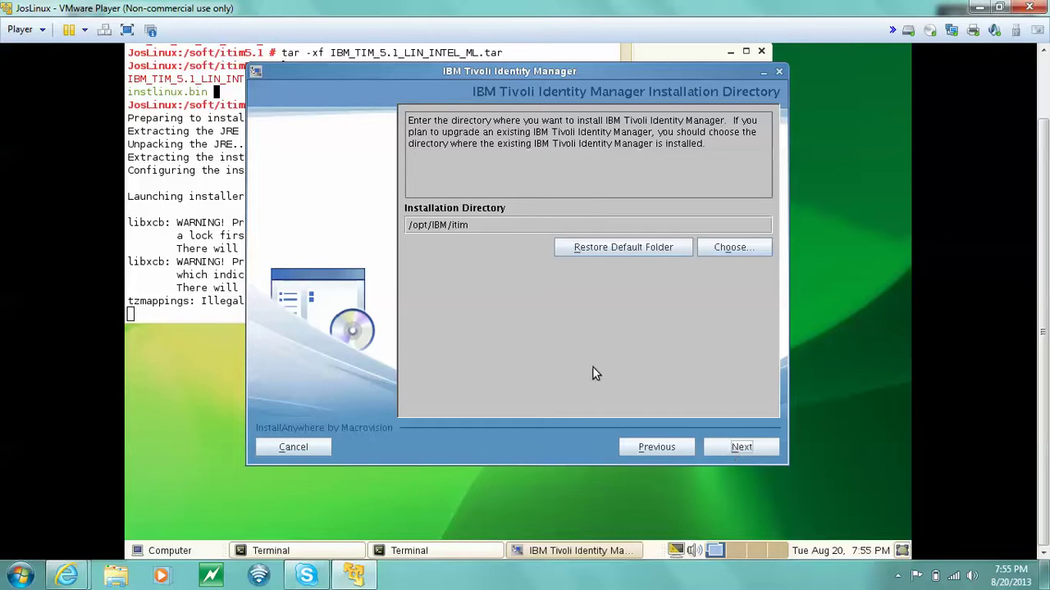
Keep /opt/IBM/itim, Single WebSphere Application Server, the default WebSphere directory and the AppSrv01 profile.
left_click(493, 228)
left_click(741, 448)
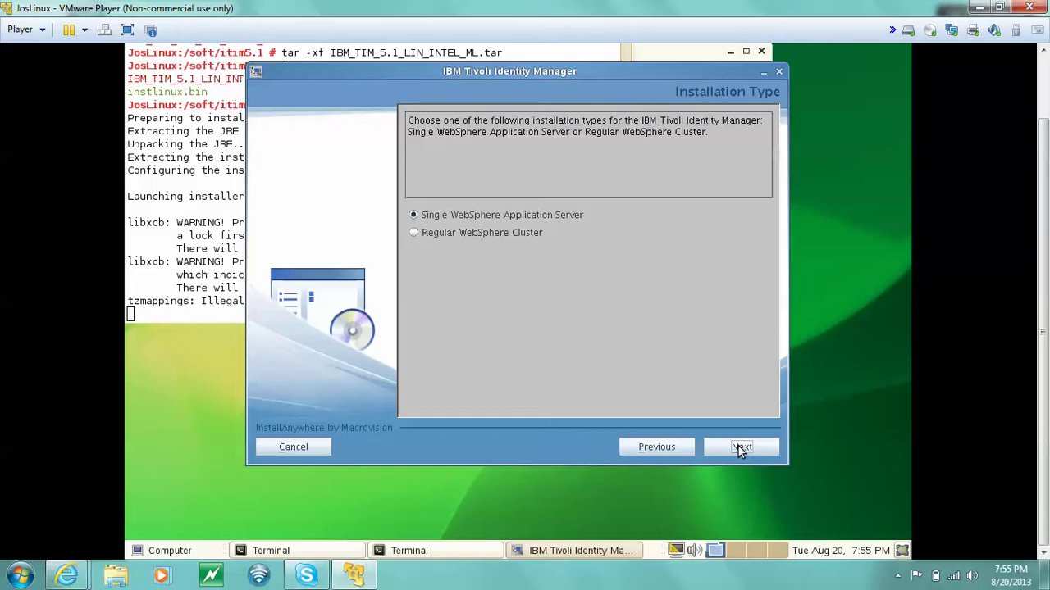
left_click(740, 448)
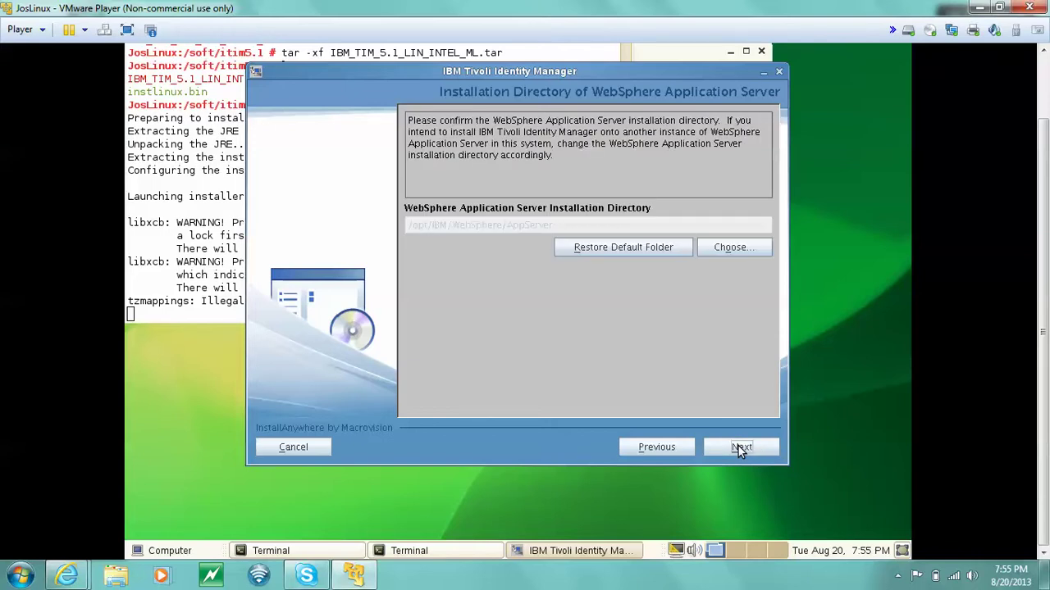
left_click(741, 448)
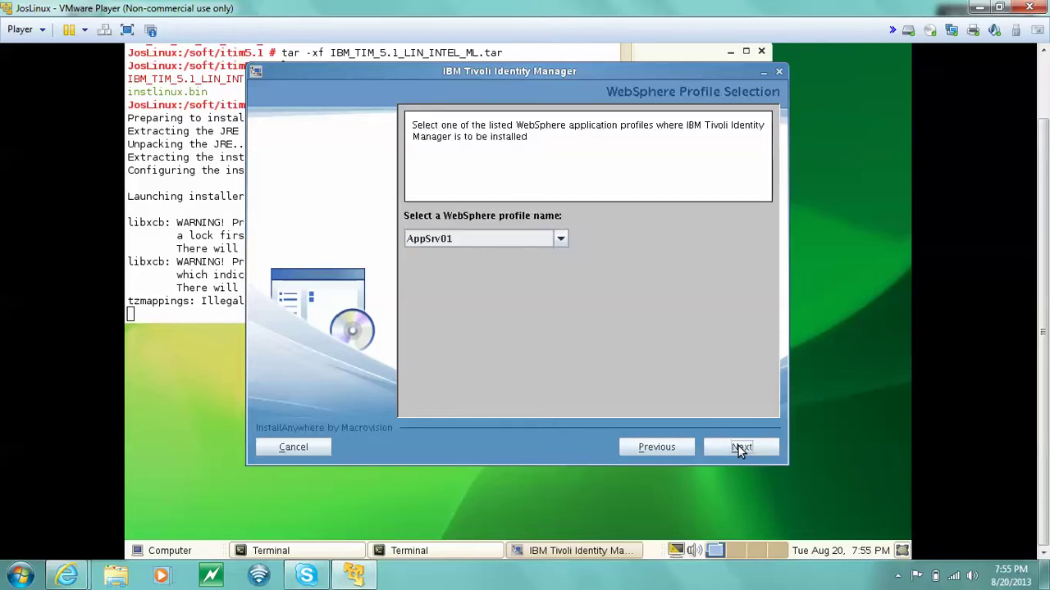
left_click(741, 448)
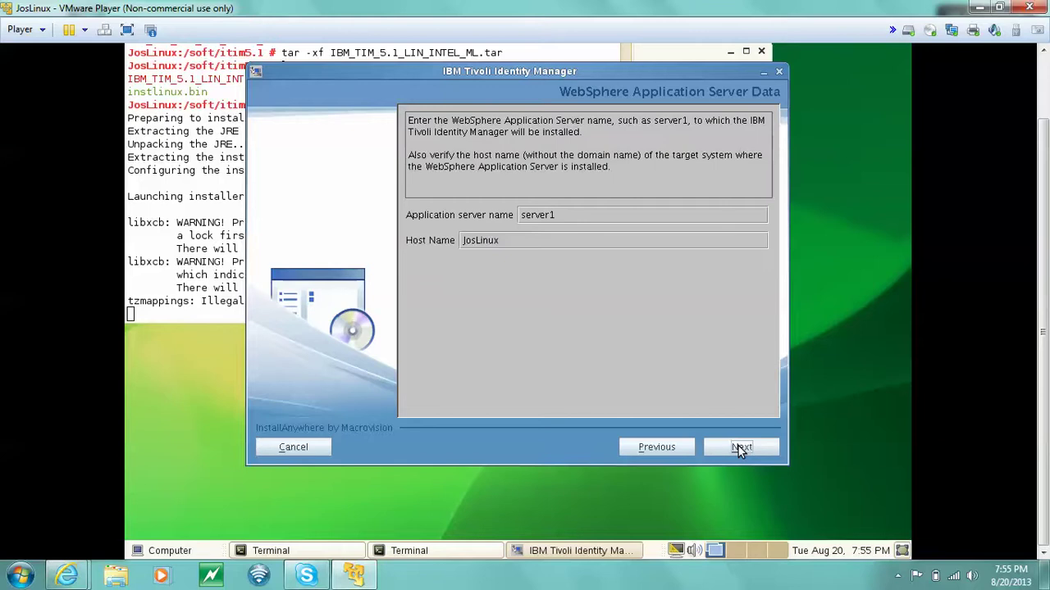
Change server1's Host Name to localhost and continue.
left_click(552, 239)
key("BackSpace")
type("localhost")
left_click(737, 452)
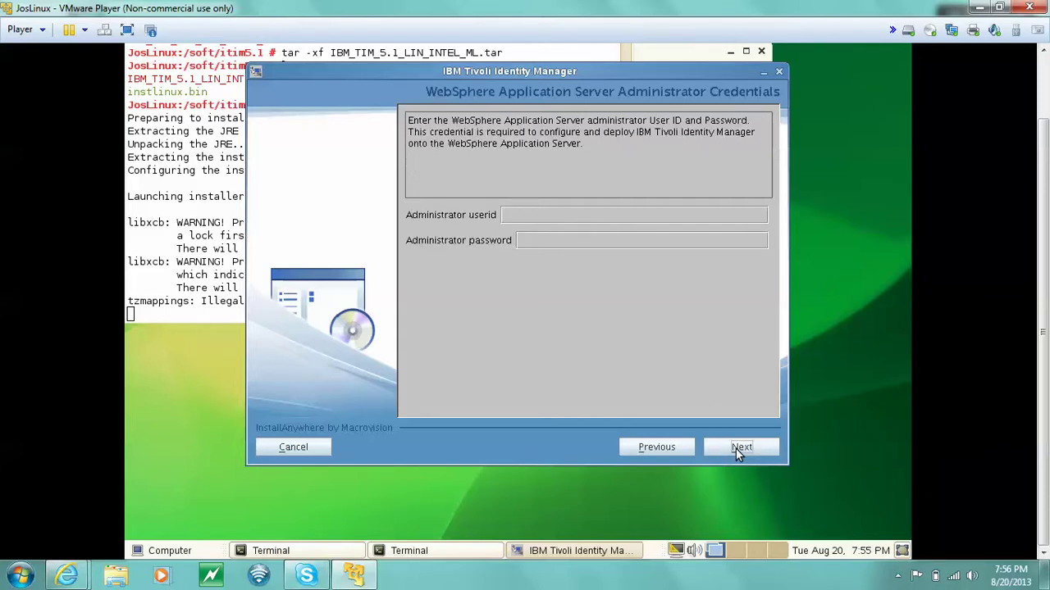
Enter the WebSphere administrator user ID and password and submit them.
left_click(666, 217)
type("wasadmin")
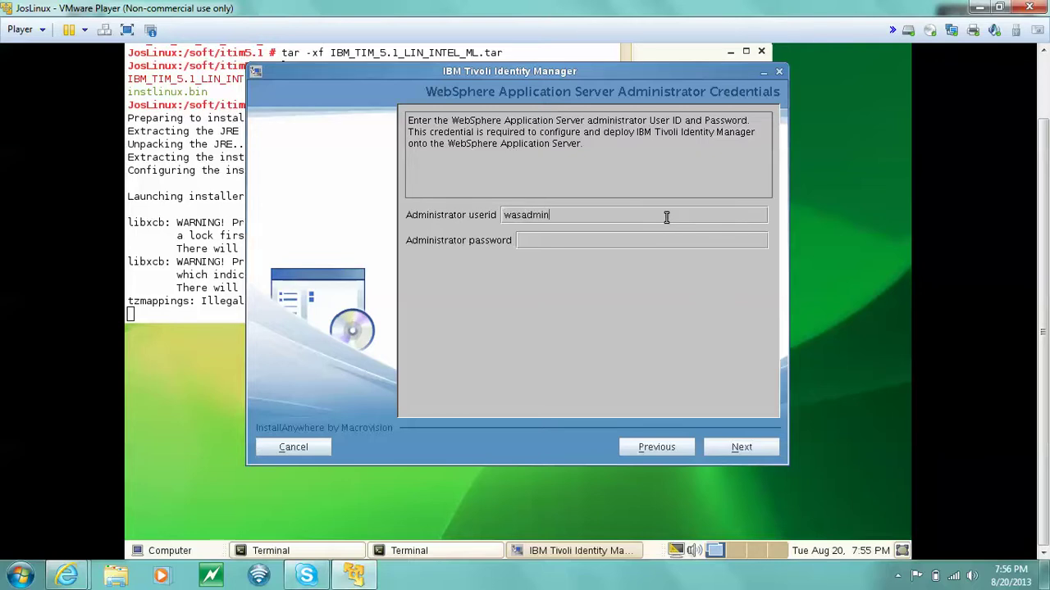
key("Tab")
type("********")
left_click(742, 448)
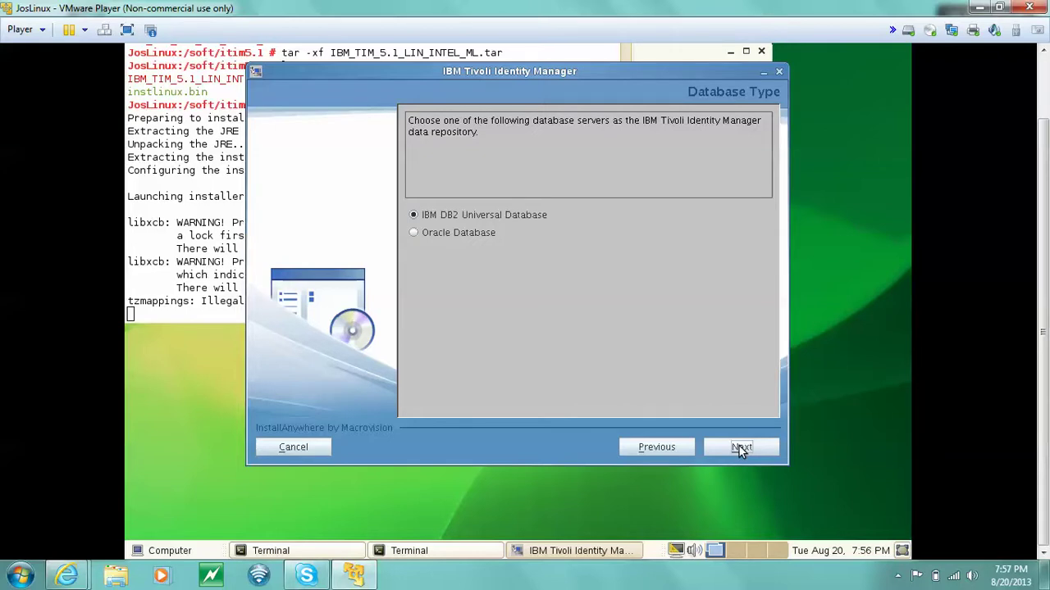
Keep IBM DB2 Universal Database and continue past the Directory Server is Required warning.
left_click(738, 446)
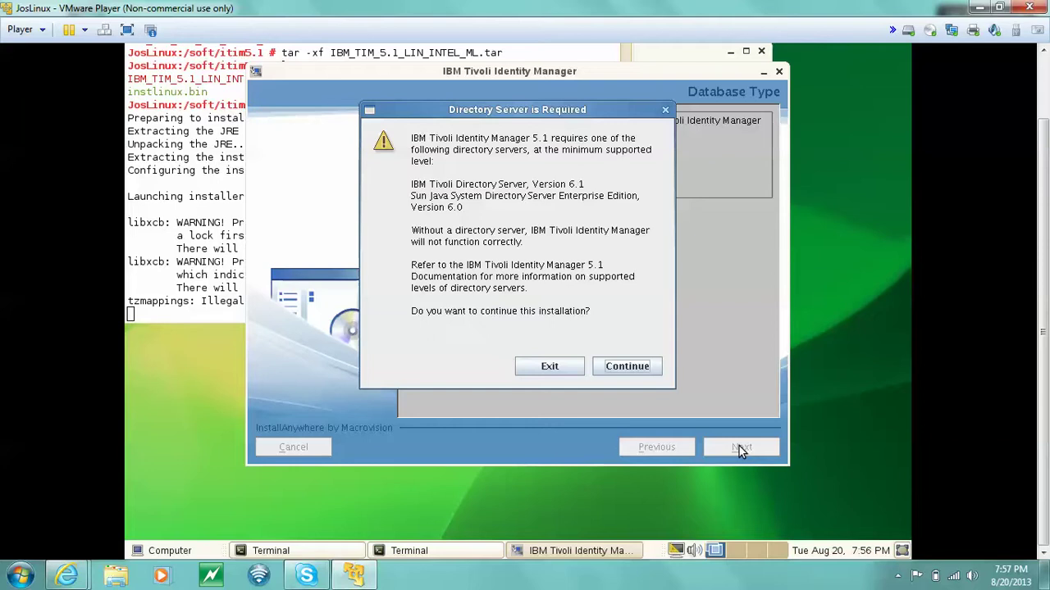
left_click(635, 370)
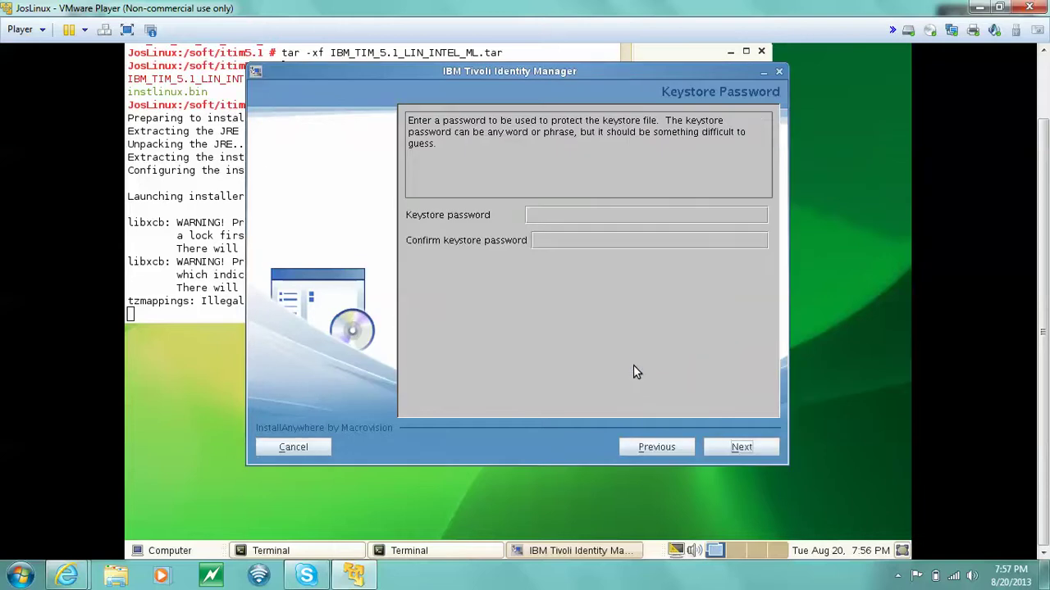
Enter the keystore password, confirm it, and continue.
left_click(589, 214)
type("password")
key("Tab")
type("password")
left_click(754, 447)
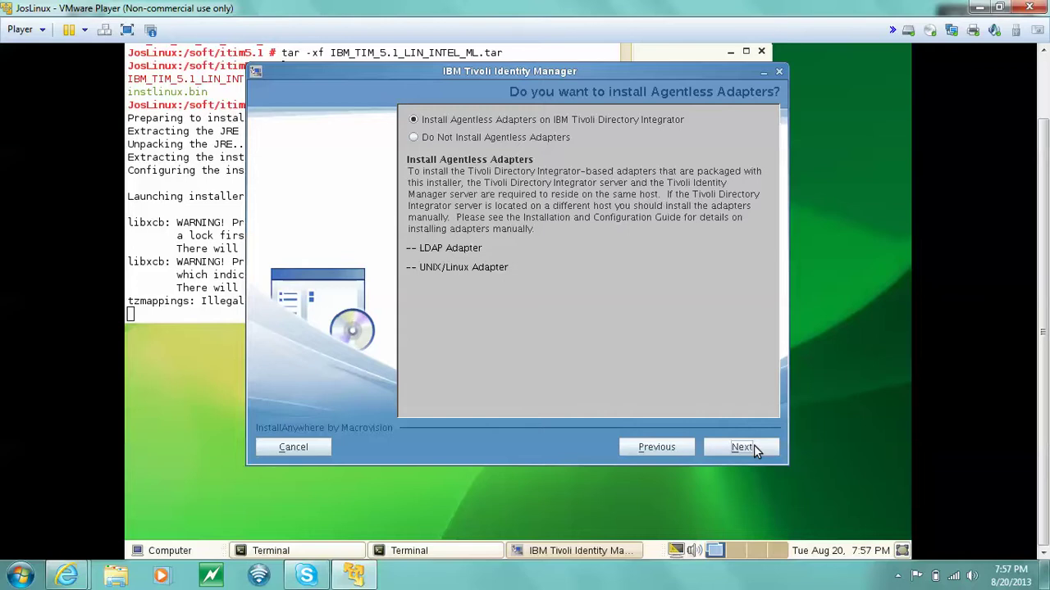
Keep Agentless Adapters installed and change the Directory Integrator home from V7.0 to /opt/IBM/TDI/V7.1/.
left_click(749, 447)
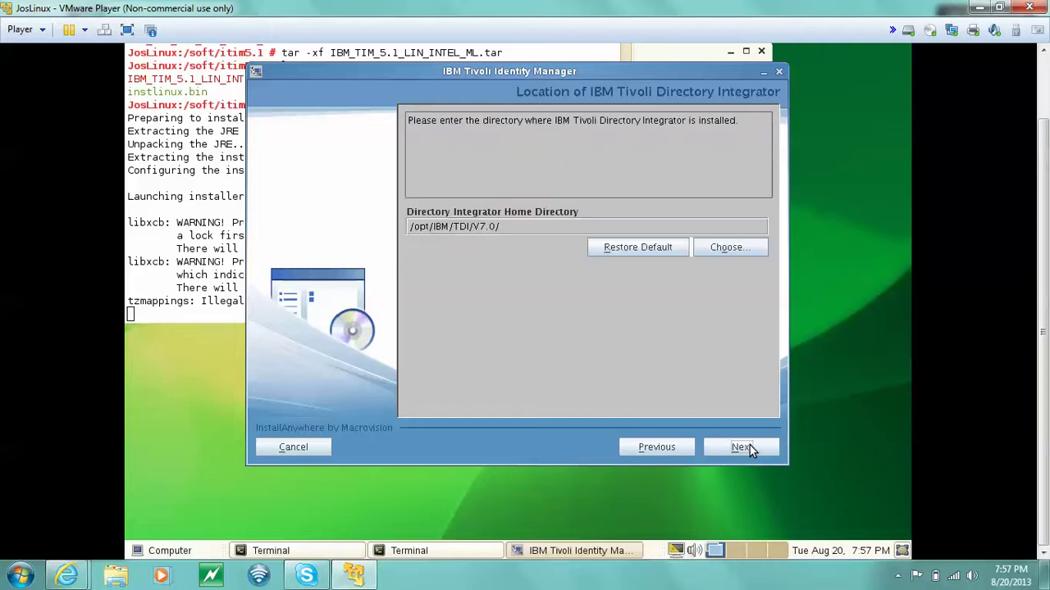
left_click(495, 225)
key("Left")
key("BackSpace")
type("1")
left_click(738, 449)
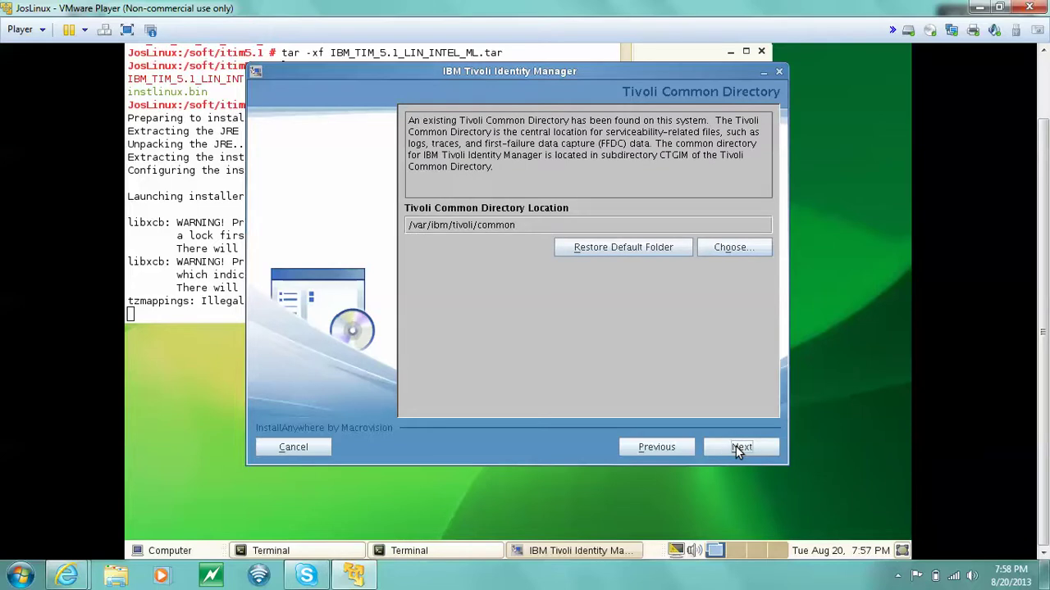
Keep /var/ibm/tivoli/common as the Tivoli Common Directory and continue.
left_click(738, 450)
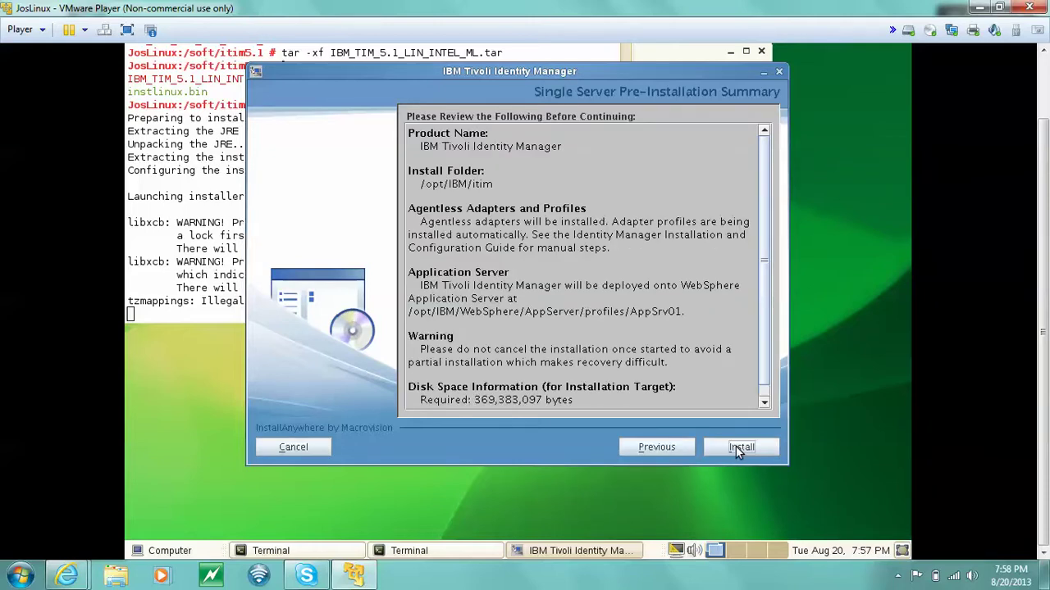
Start the installation from the Pre-Installation Summary and wait for the Database Configuration dialog.
left_click(739, 450)
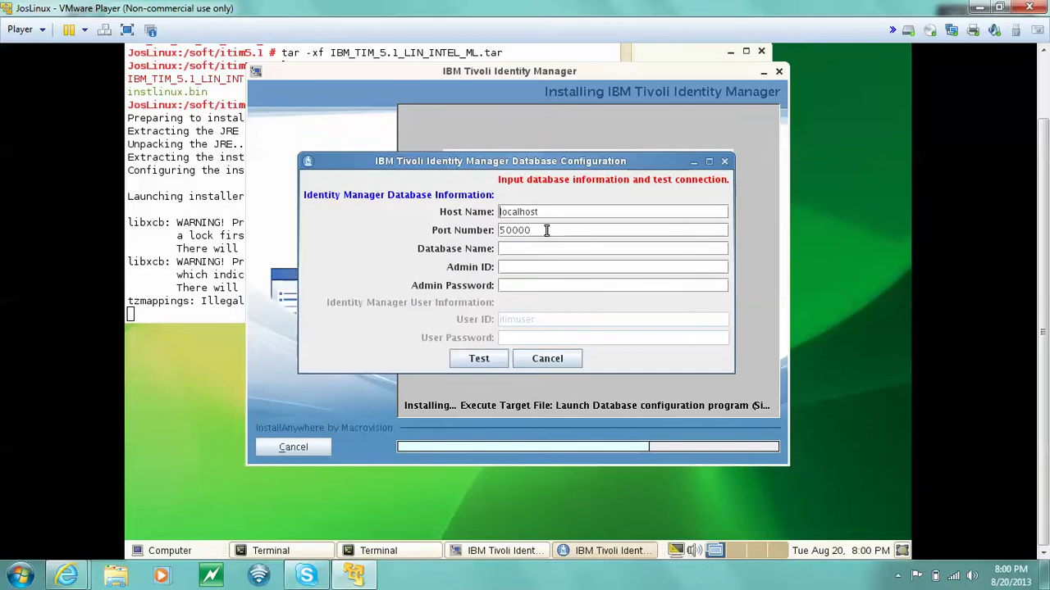
Change the database port from 50000 to 50002 and name the database itimdb.
double_click(547, 230)
key("BackSpace")
type("2")
key("BackSpace")
type("50002")
left_click(537, 252)
type("it")
type("mdb")
Enter db2admin as the database admin ID and type the admin password.
key("Tab")
type("db2ad")
type("i")
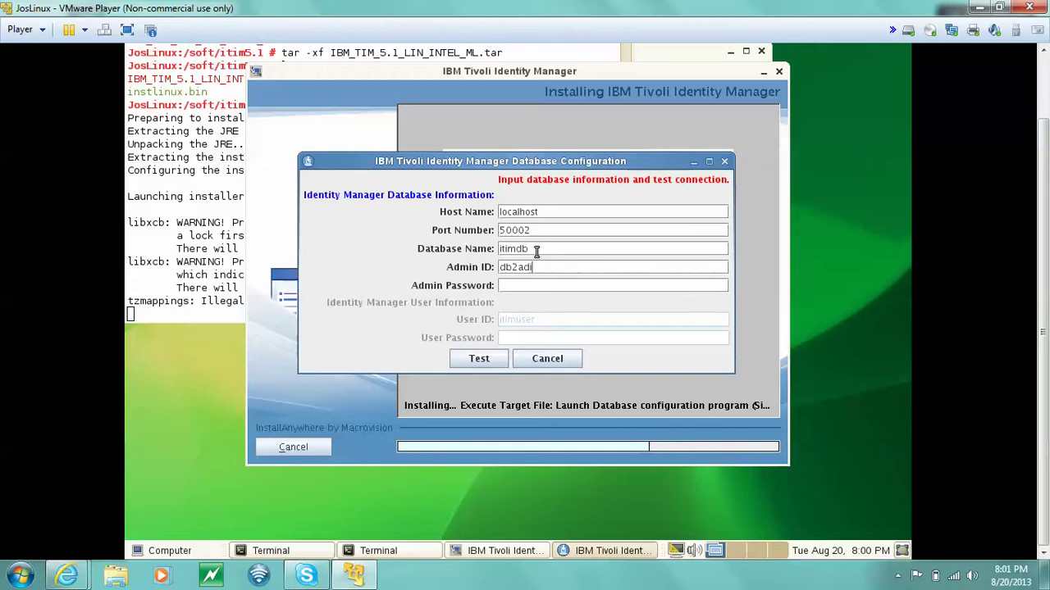
key("BackSpace")
type("min")
left_click(528, 287)
type("********")
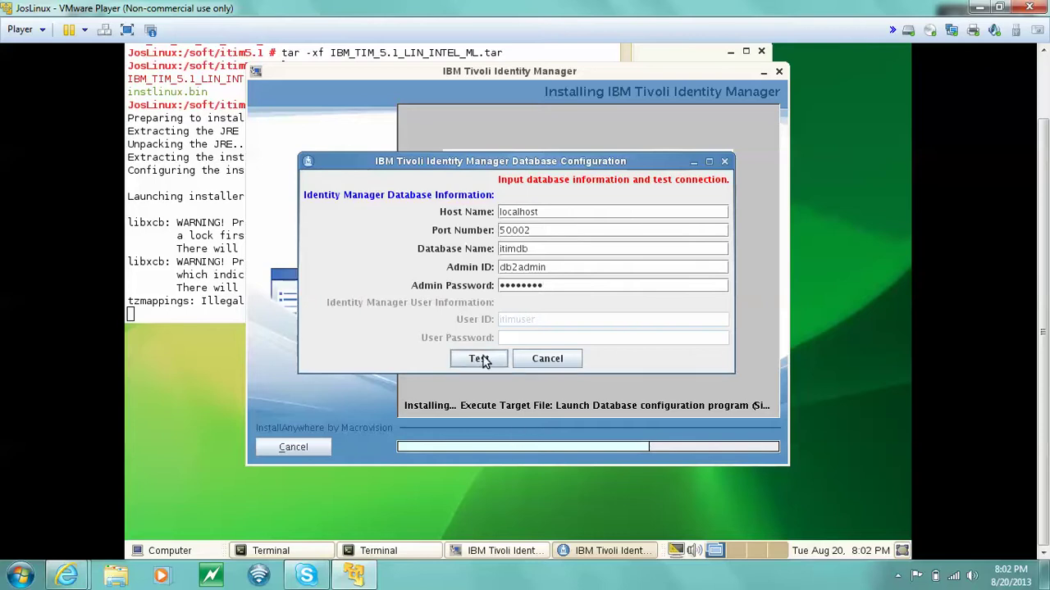
Run the database connection test, acknowledge its success, and enter the Identity Manager user password.
left_click(481, 359)
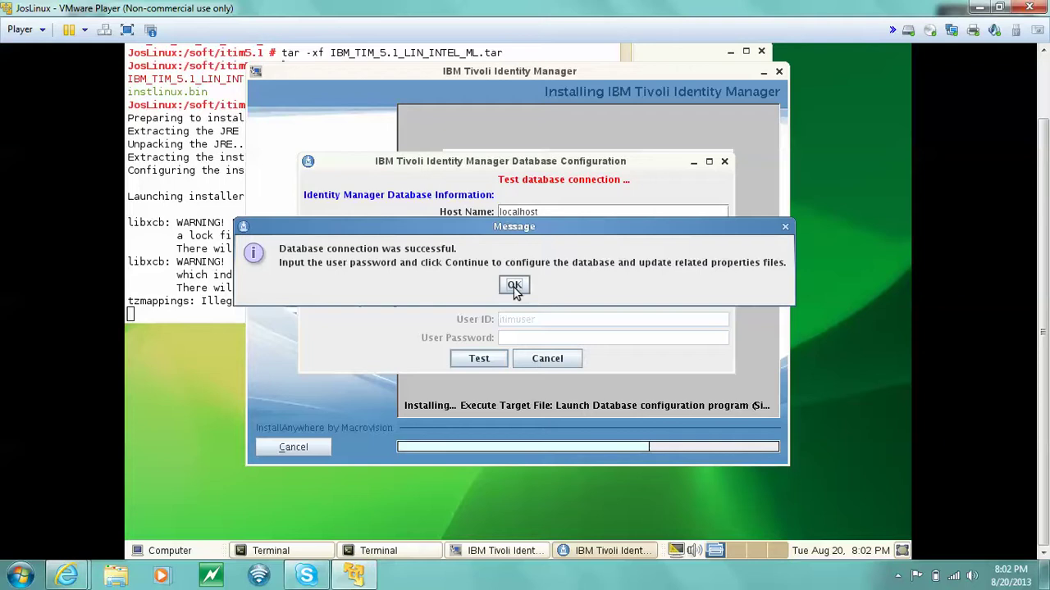
left_click(514, 286)
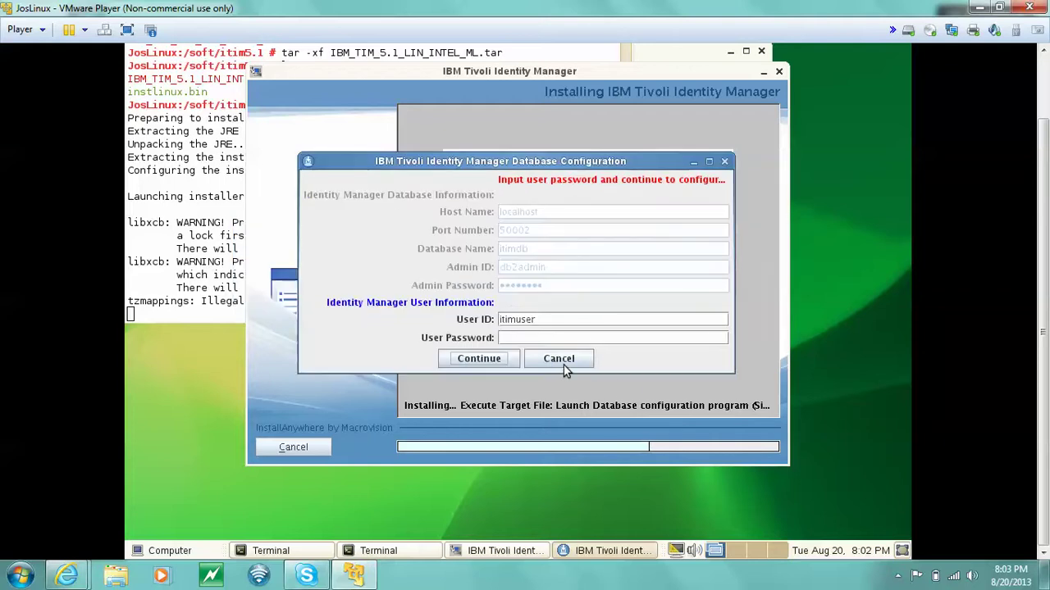
left_click(541, 340)
type("********")
Continue to apply the database settings and wait for the Directory Configuration dialog.
left_click(486, 361)
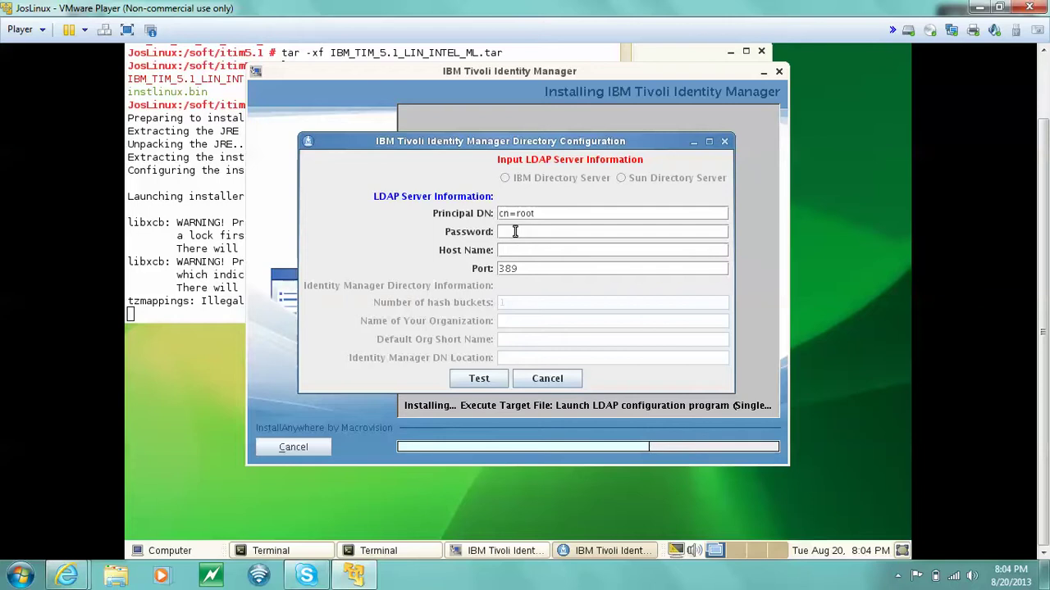
Enter the directory admin password and host localhost, then test the LDAP connection.
left_click(515, 231)
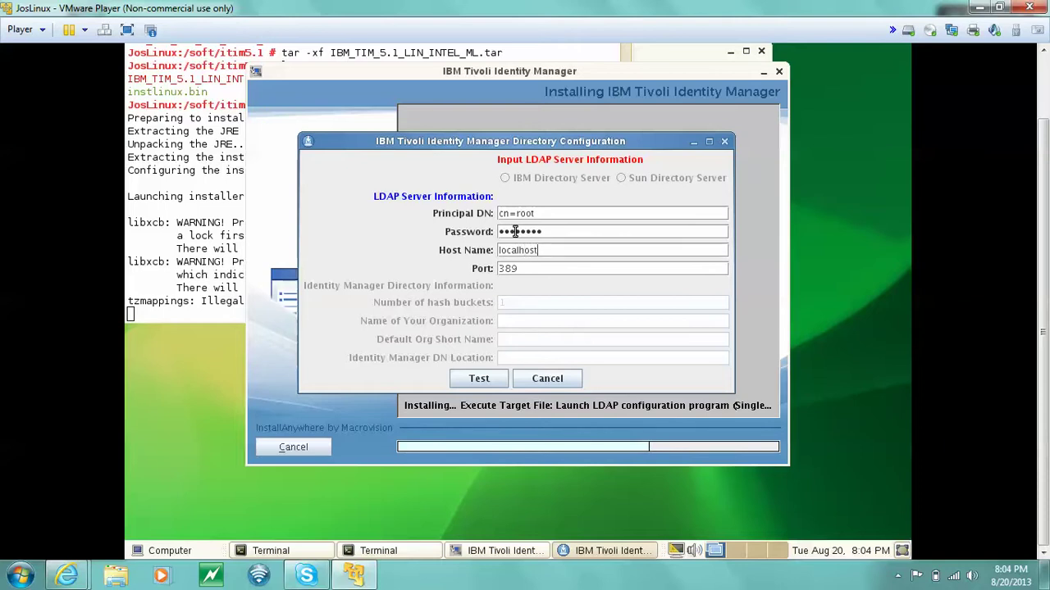
left_click(482, 378)
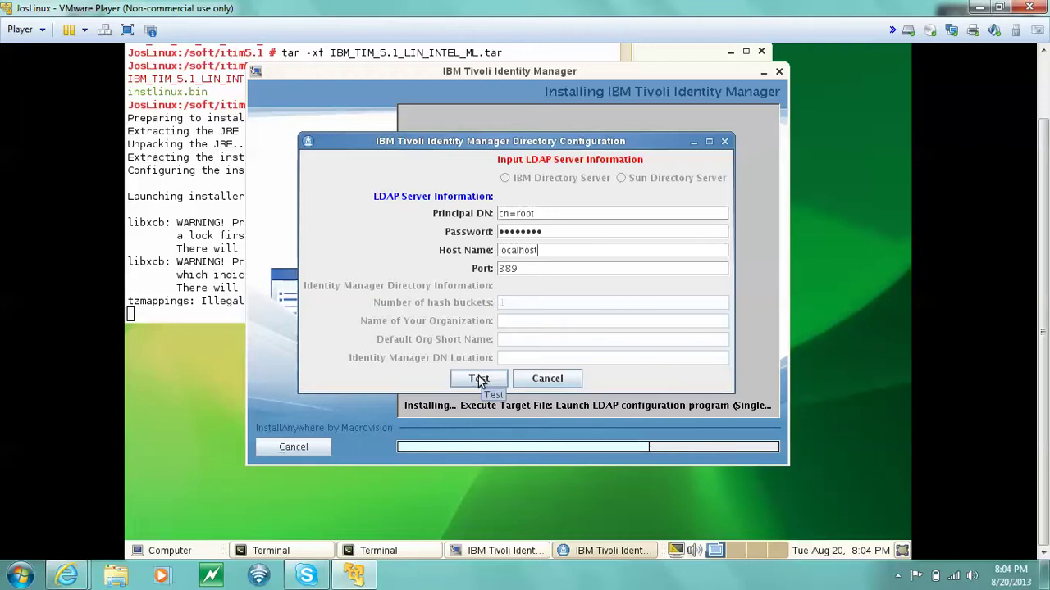
left_click(481, 380)
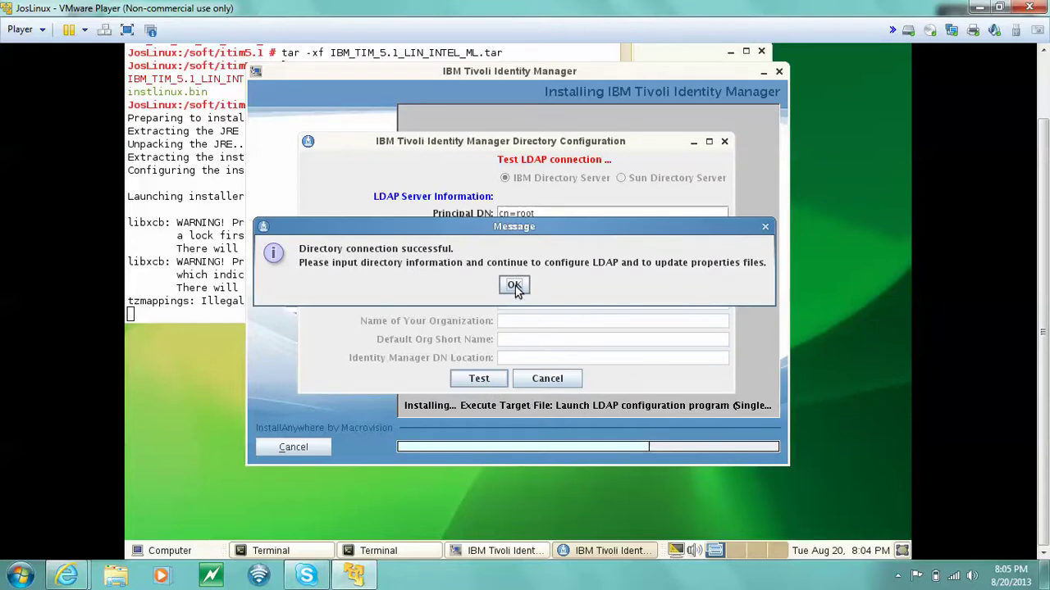
Dismiss the success message and enter organization samtech, short name samtech and DN location dc=com.
left_click(515, 286)
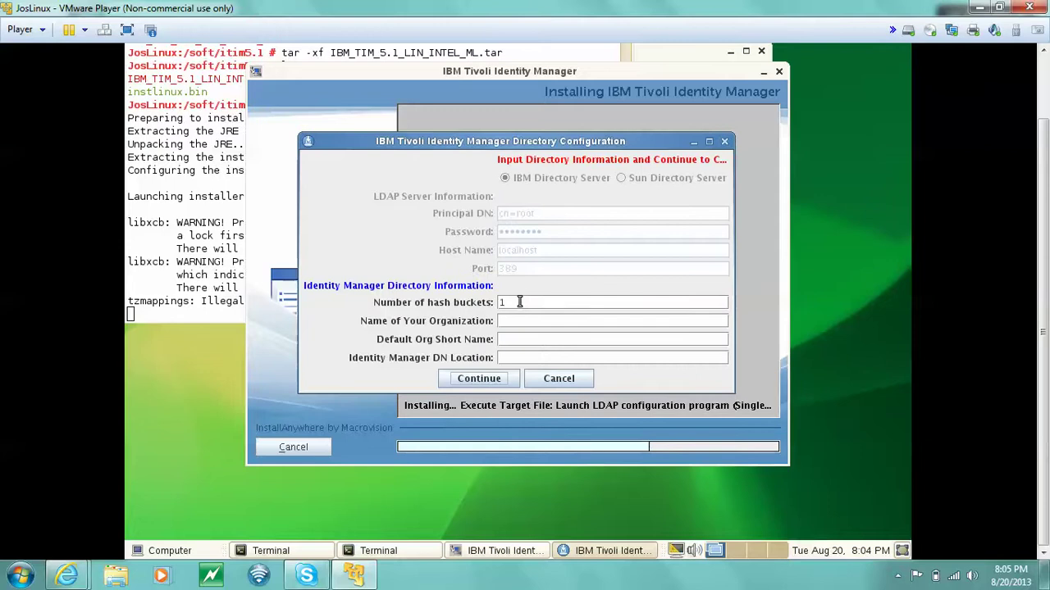
left_click(517, 318)
type("samtech")
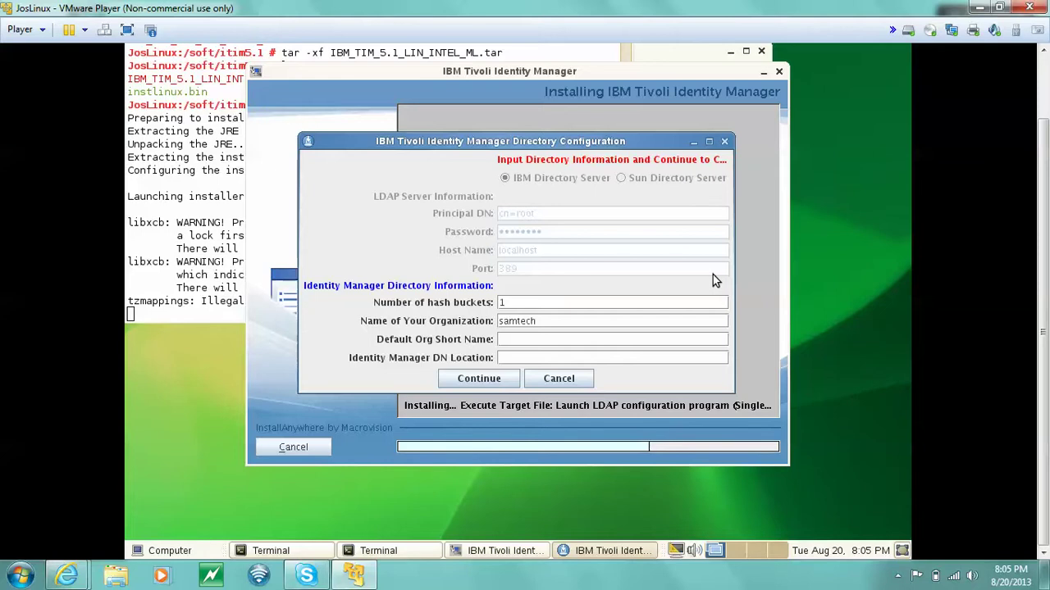
type("sam")
type("tech")
type("dc=")
type("com")
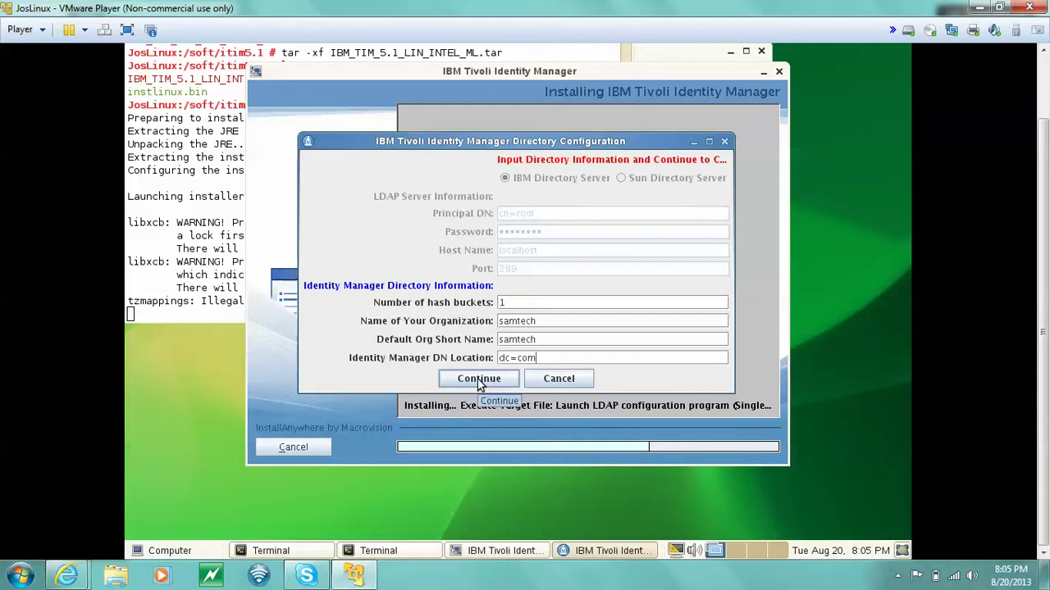
Submit the samtech directory settings and proceed while the directory is configured.
left_click(479, 380)
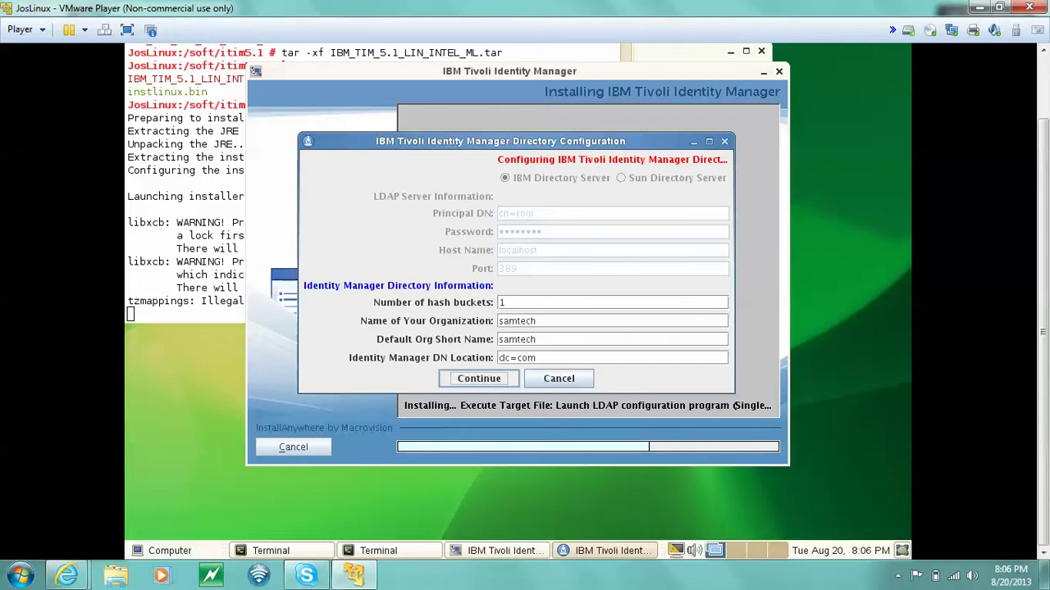
left_click(477, 378)
left_click(477, 378)
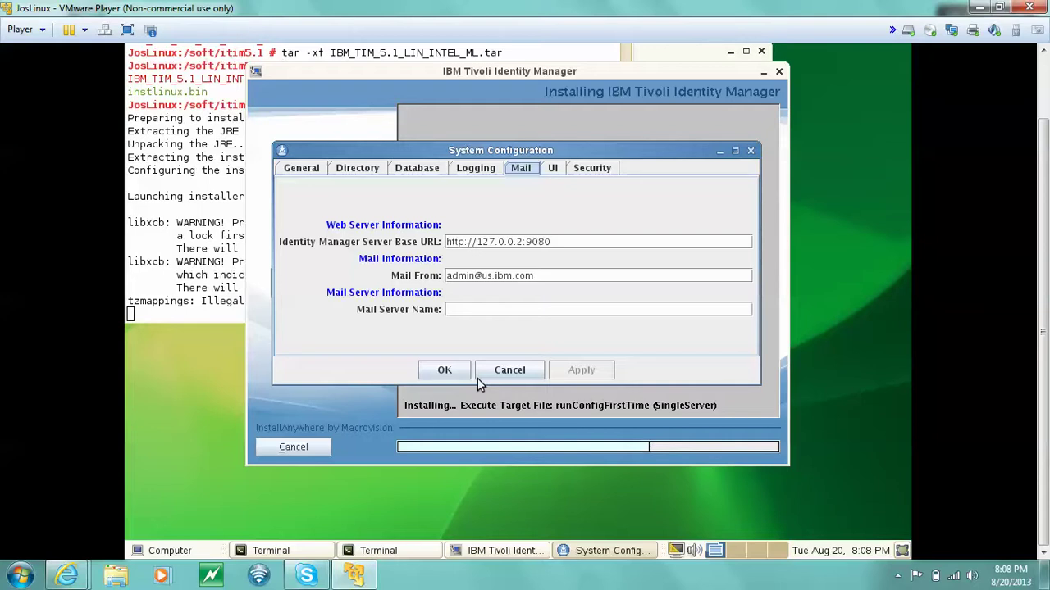
Enter smtp.ibm.com as the Mail Server Name.
left_click(549, 309)
type("smt")
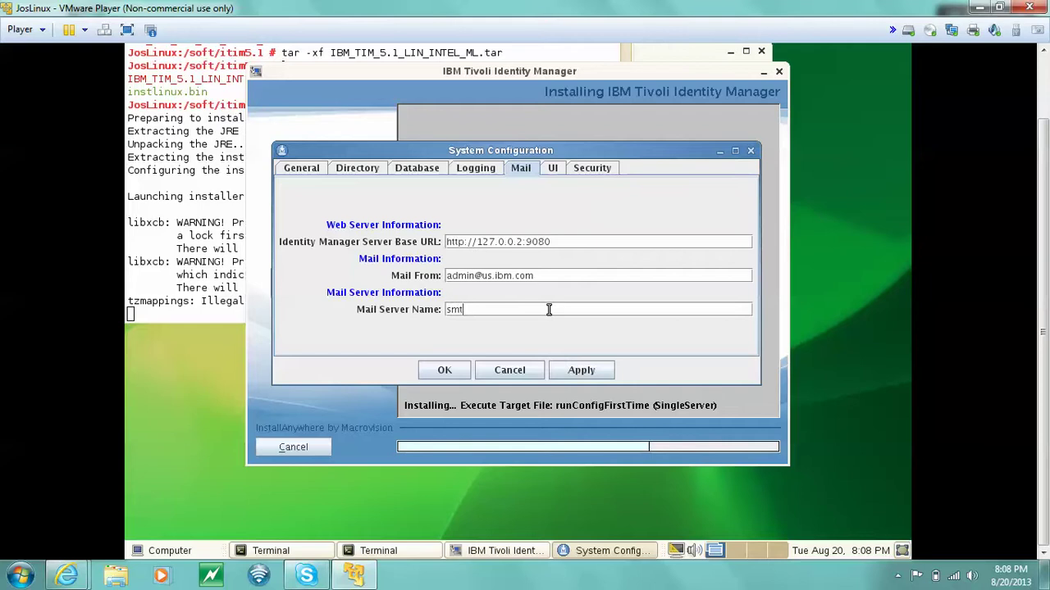
type("p.ibm.com")
Apply the mail settings with server smtp.ibm.com.
left_click(582, 371)
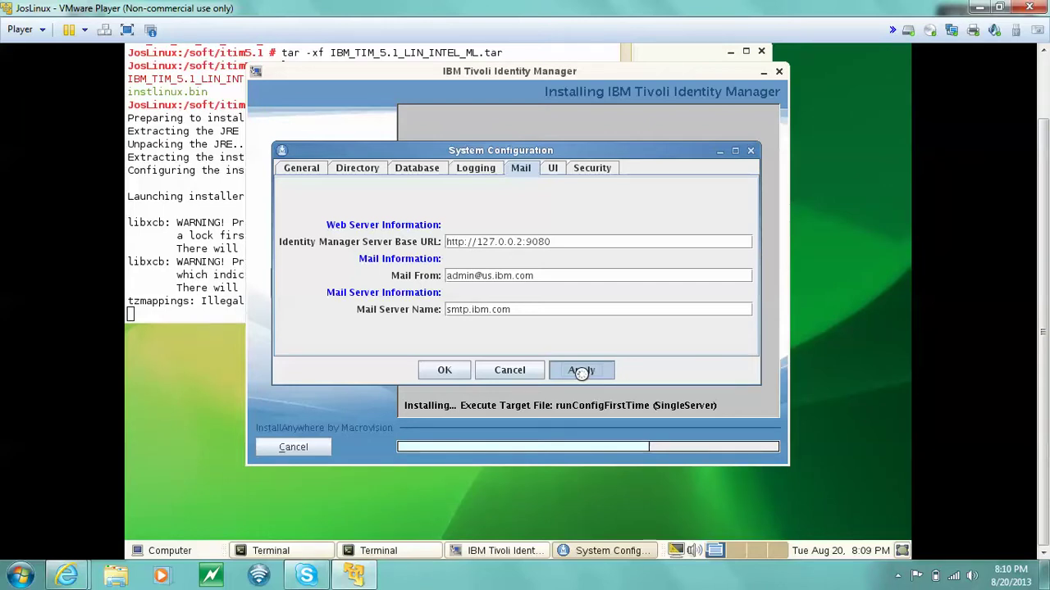
Reapply the mail configuration and accept System Configuration so installation continues onto WebSphere.
left_click(582, 372)
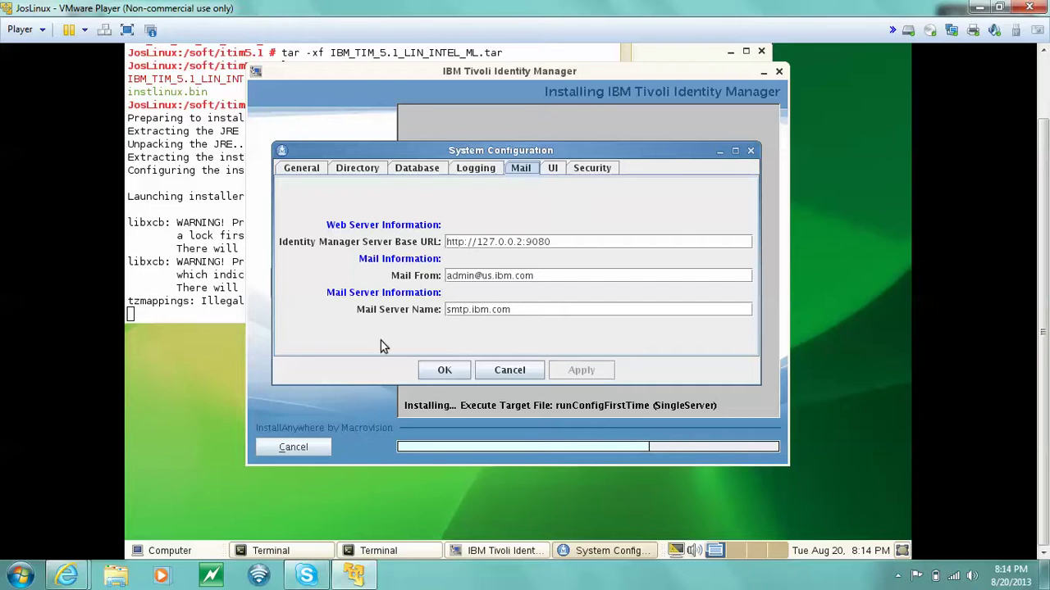
left_click(444, 371)
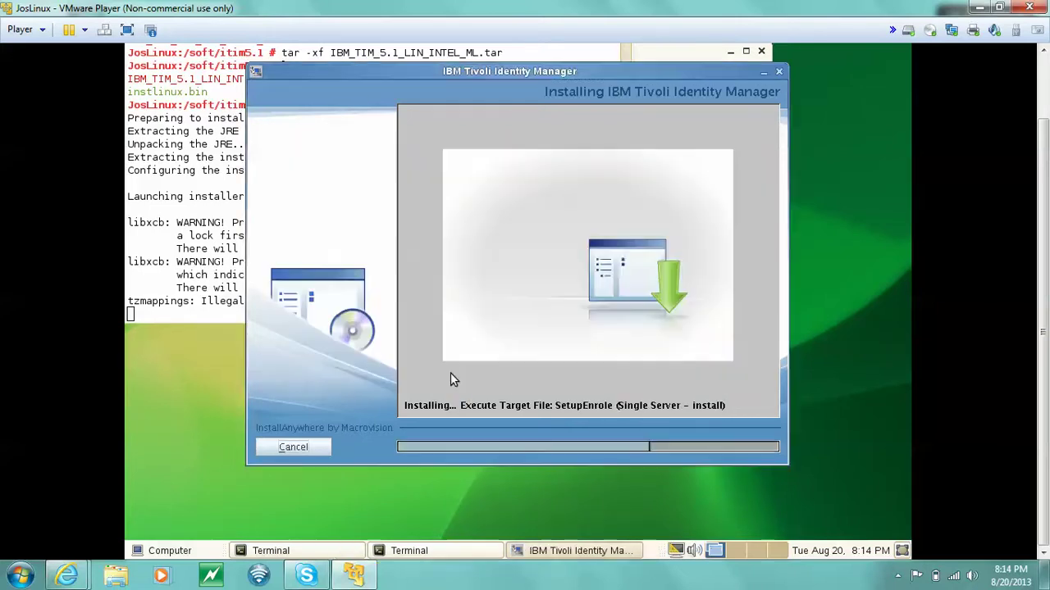
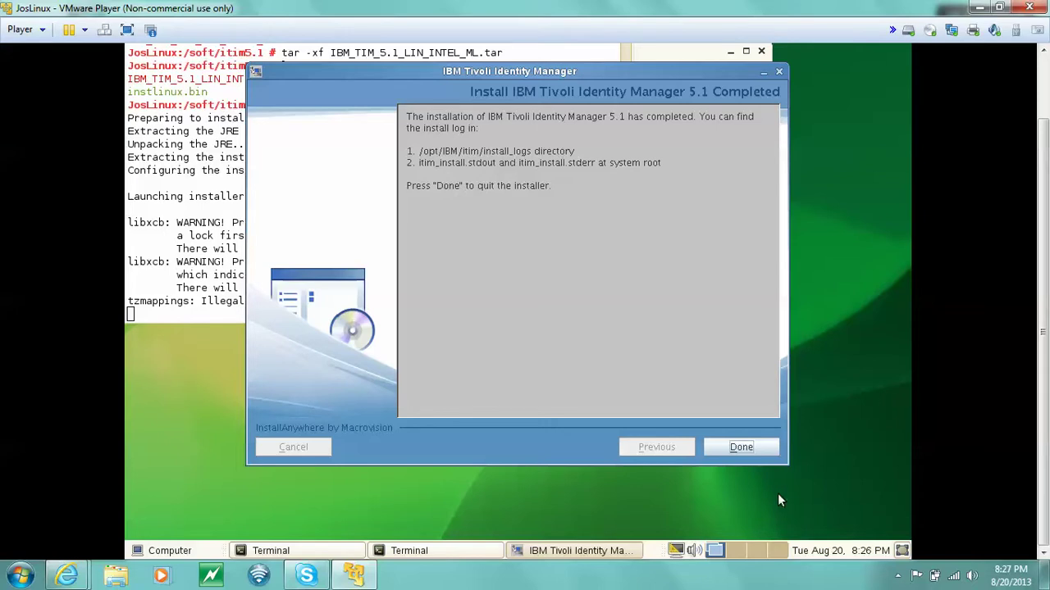
Dismiss the Install Complete screen with Done to exit the Identity Manager 5.1 installer.
left_click(741, 448)
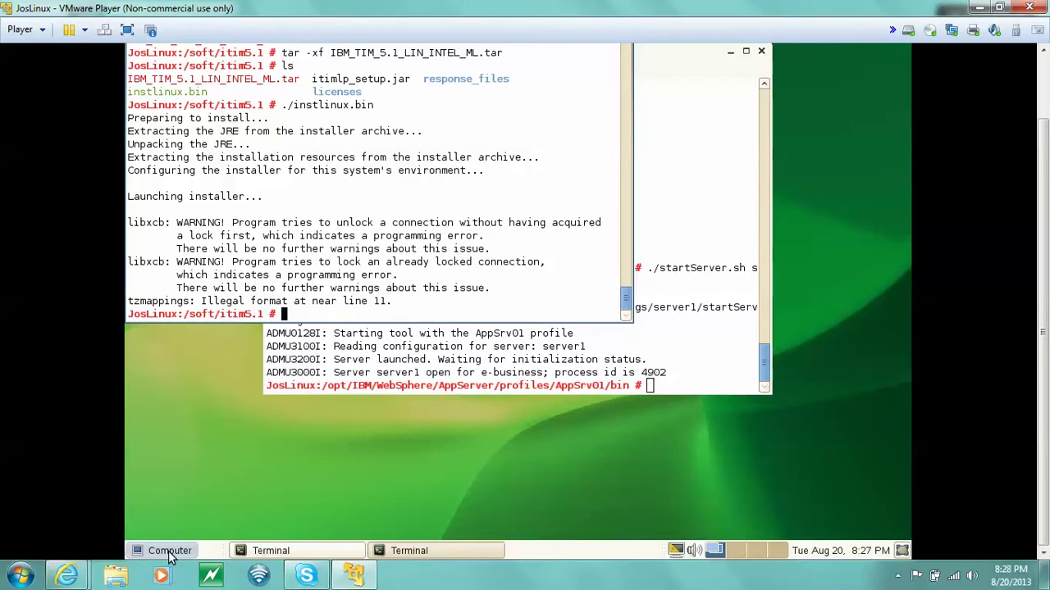
left_click(170, 556)
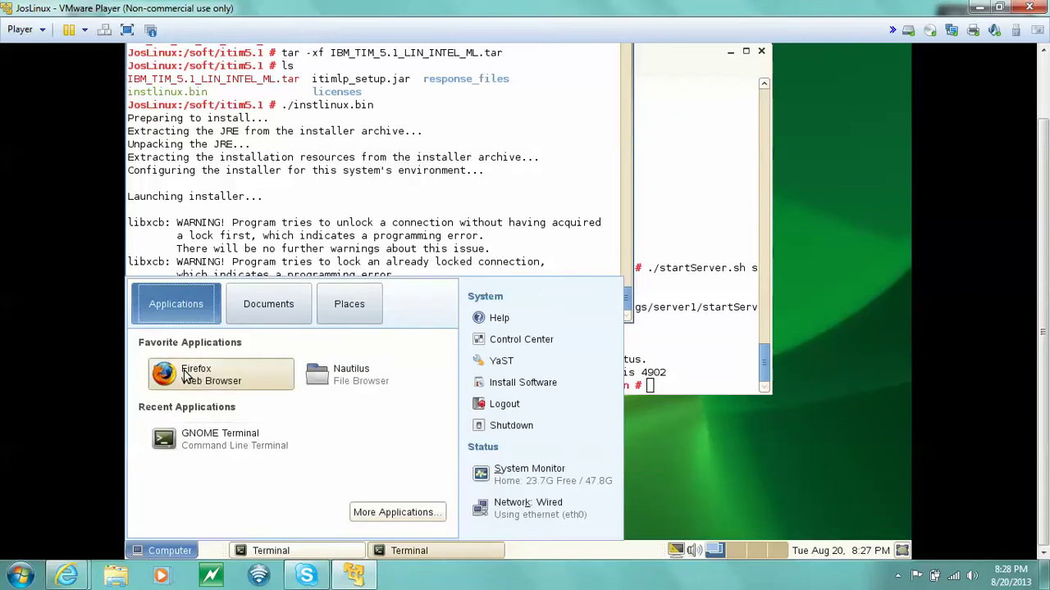
left_click(184, 371)
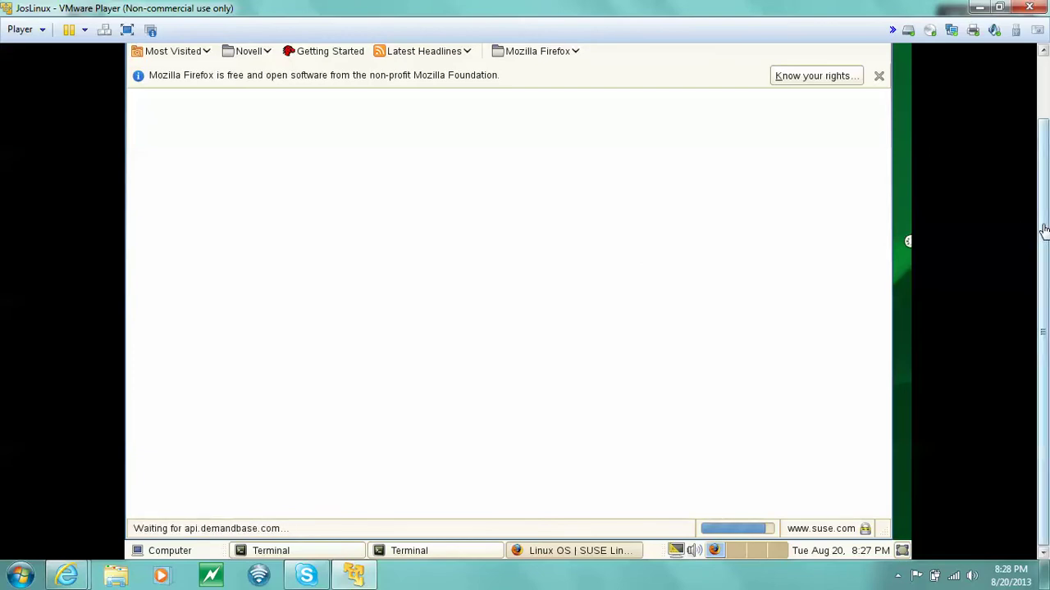
left_click_drag(1042, 227, 1045, 141)
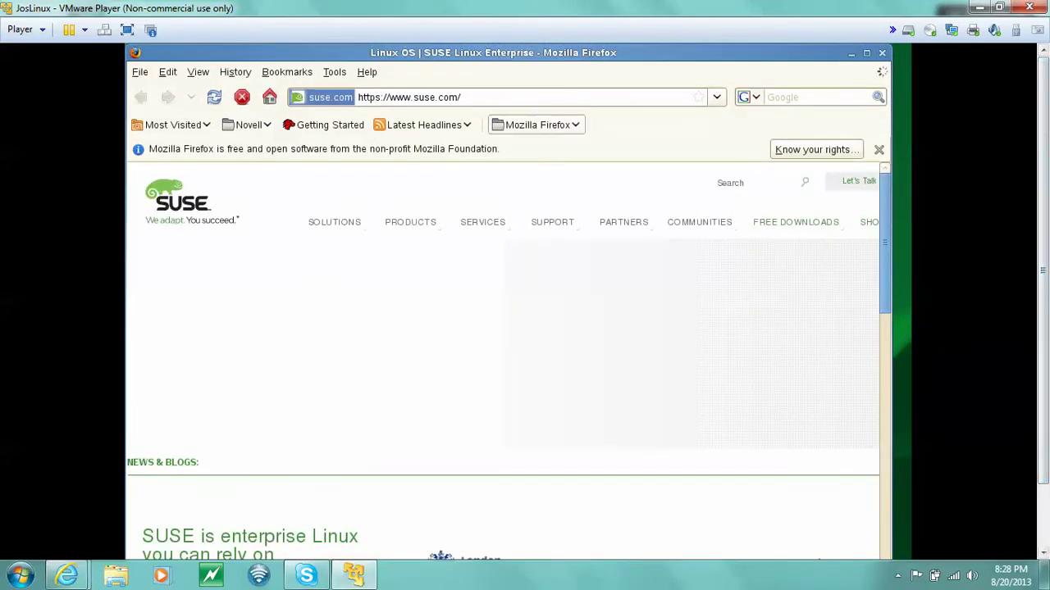
left_click(547, 97)
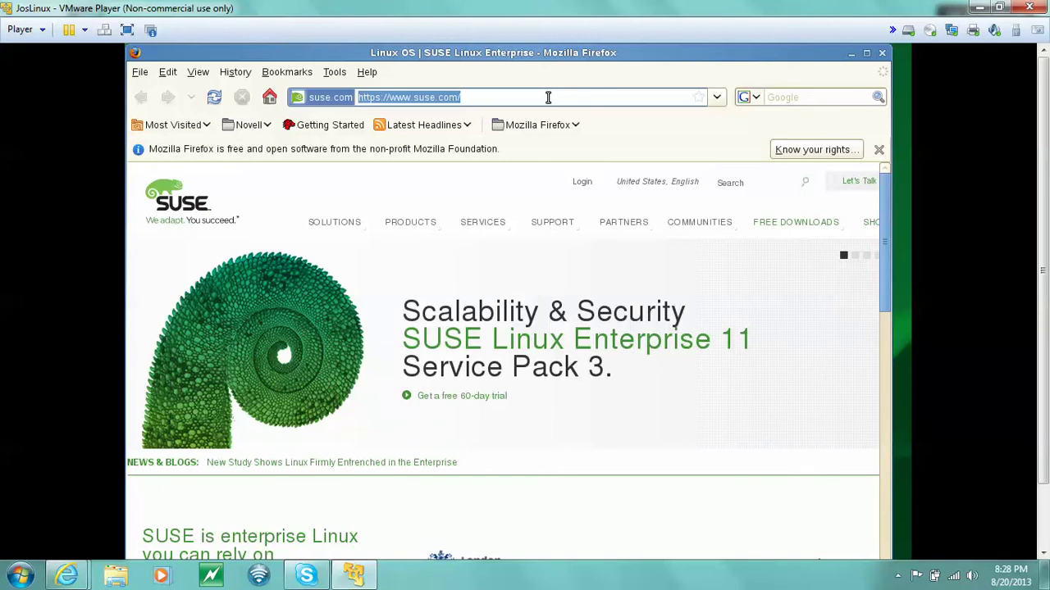
type("h")
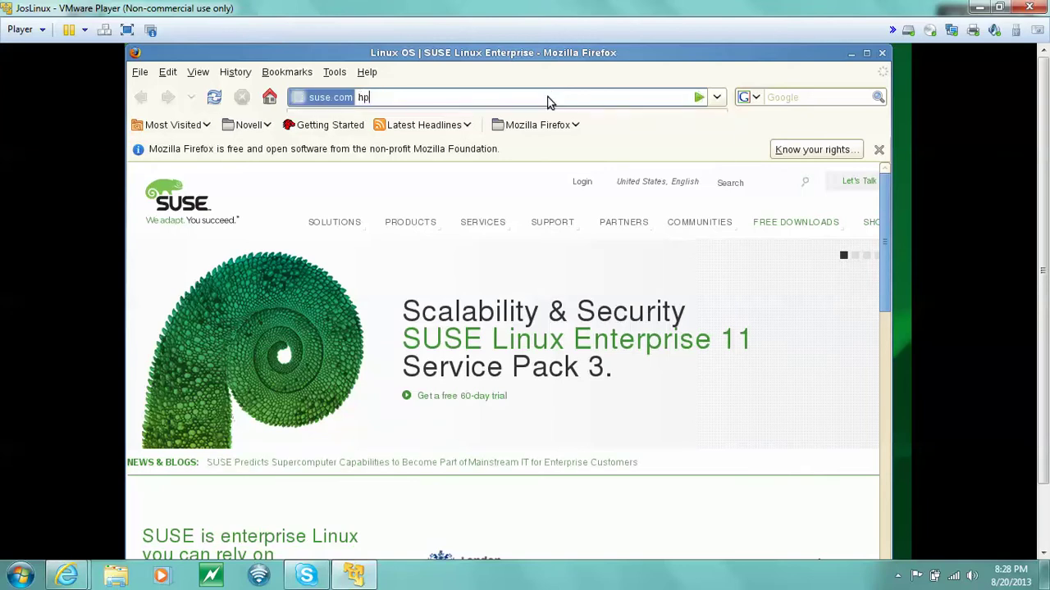
type("ttp")
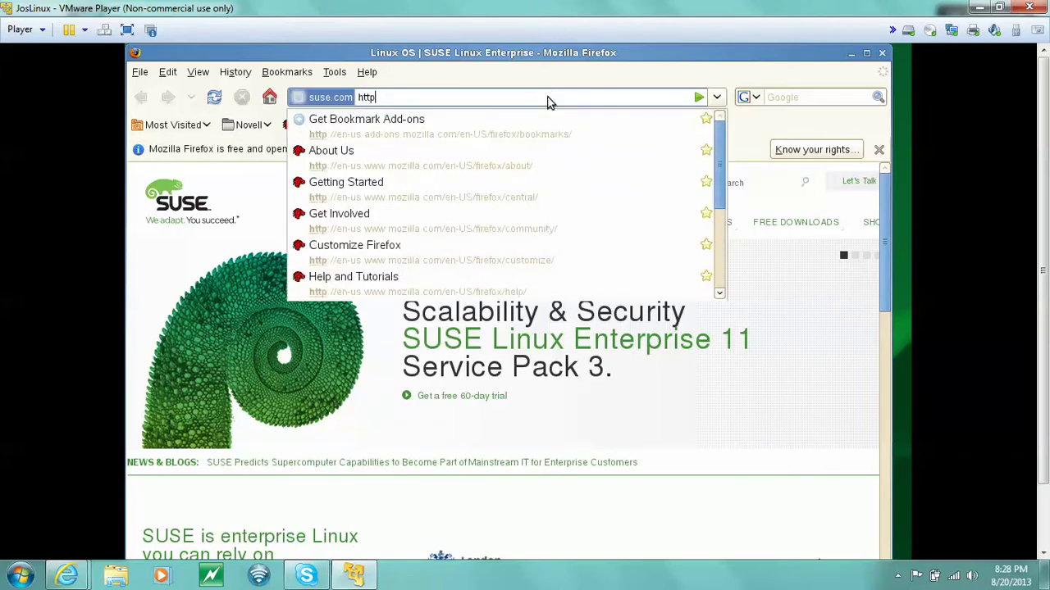
type(":")
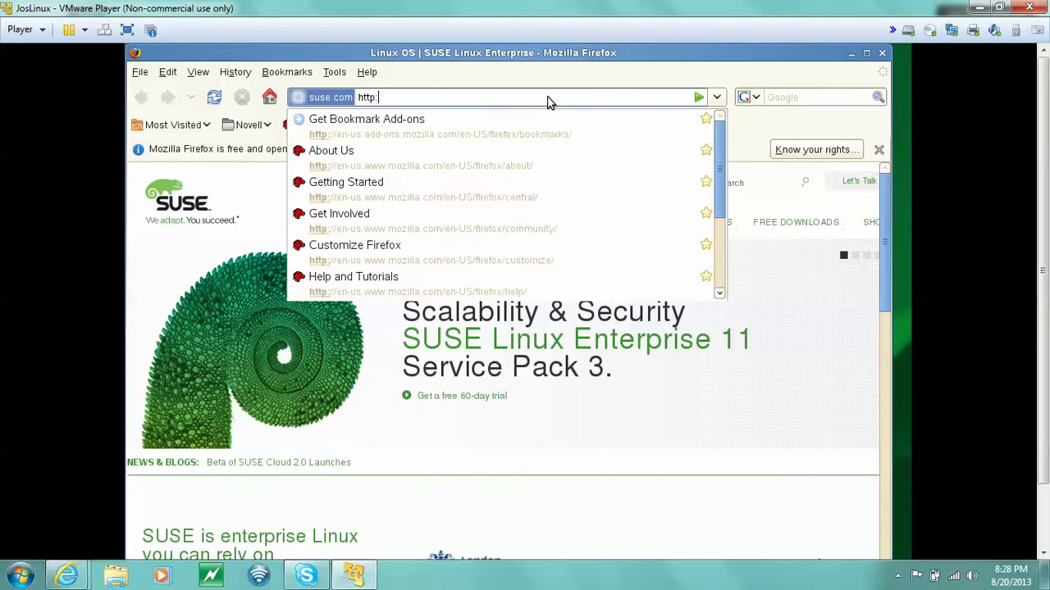
type("//local")
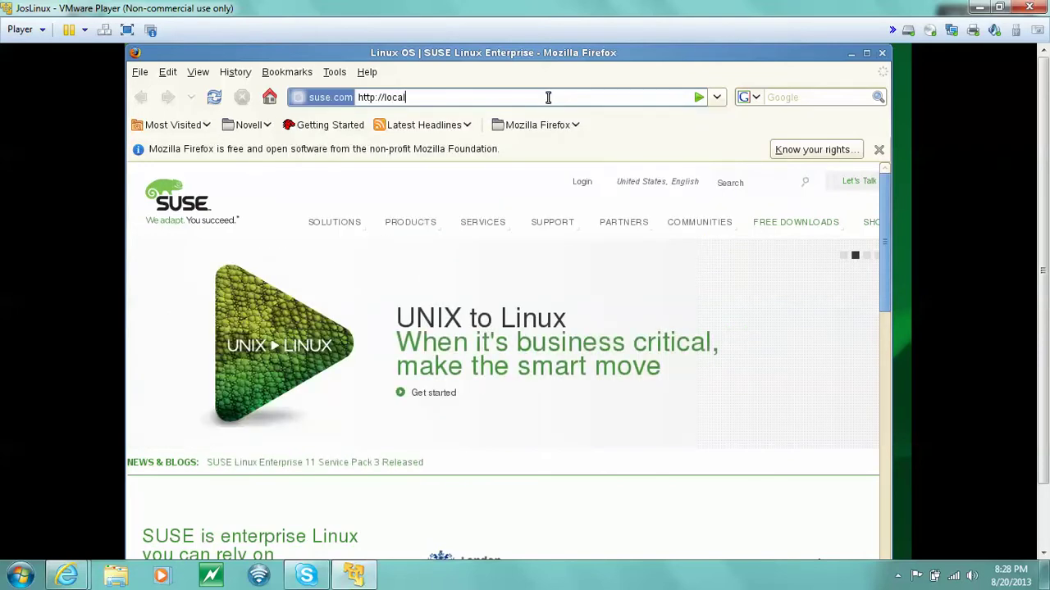
type("host")
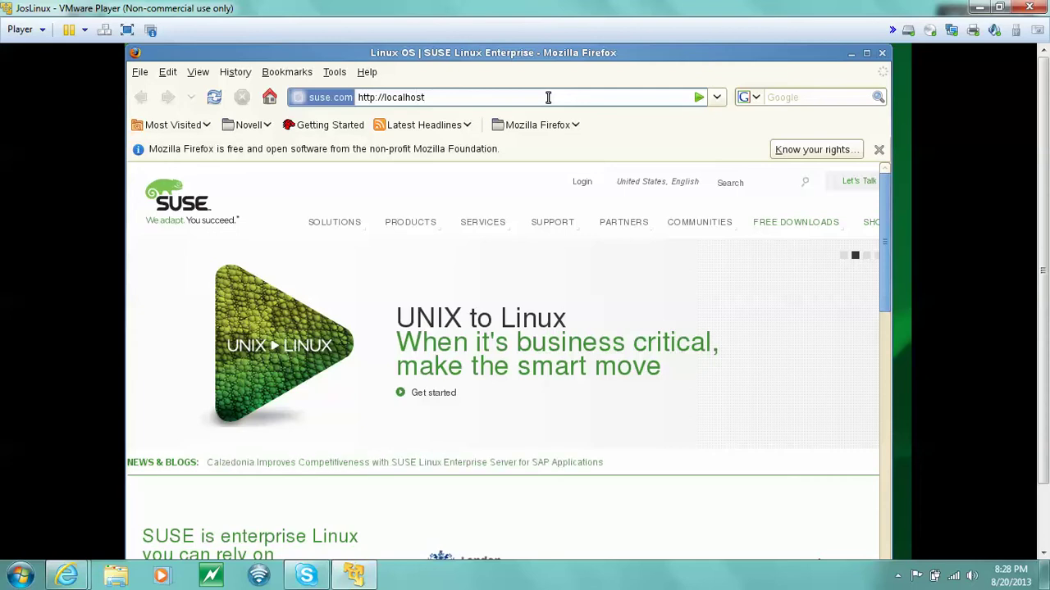
type(":9080")
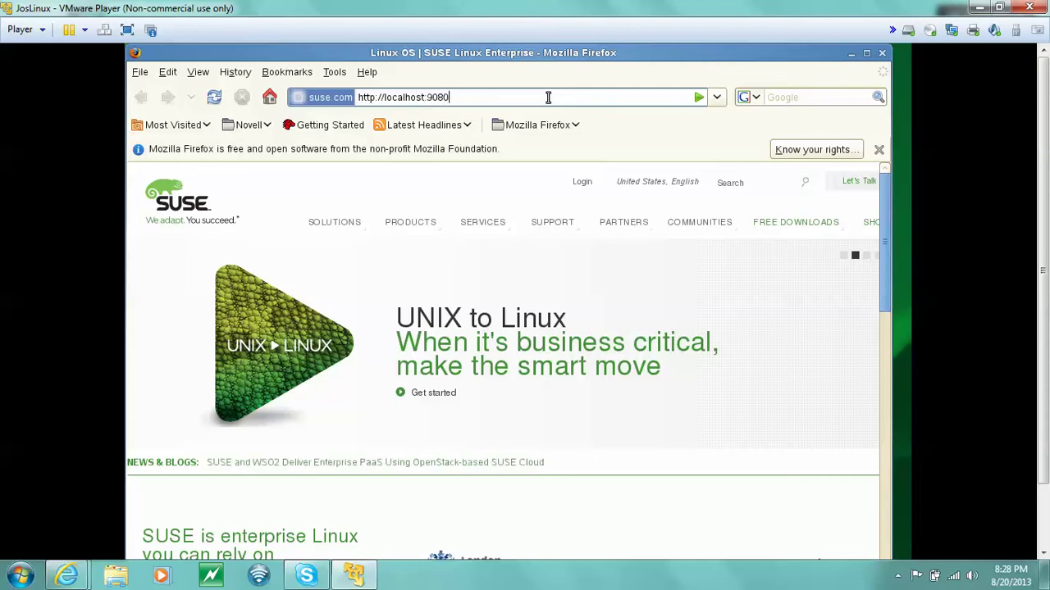
type("/")
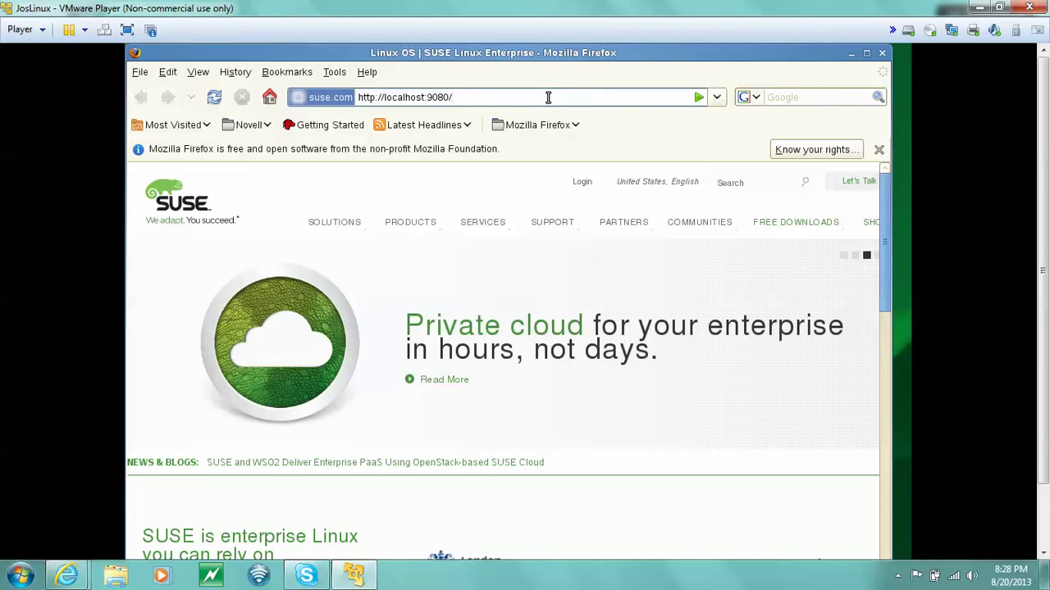
type("en")
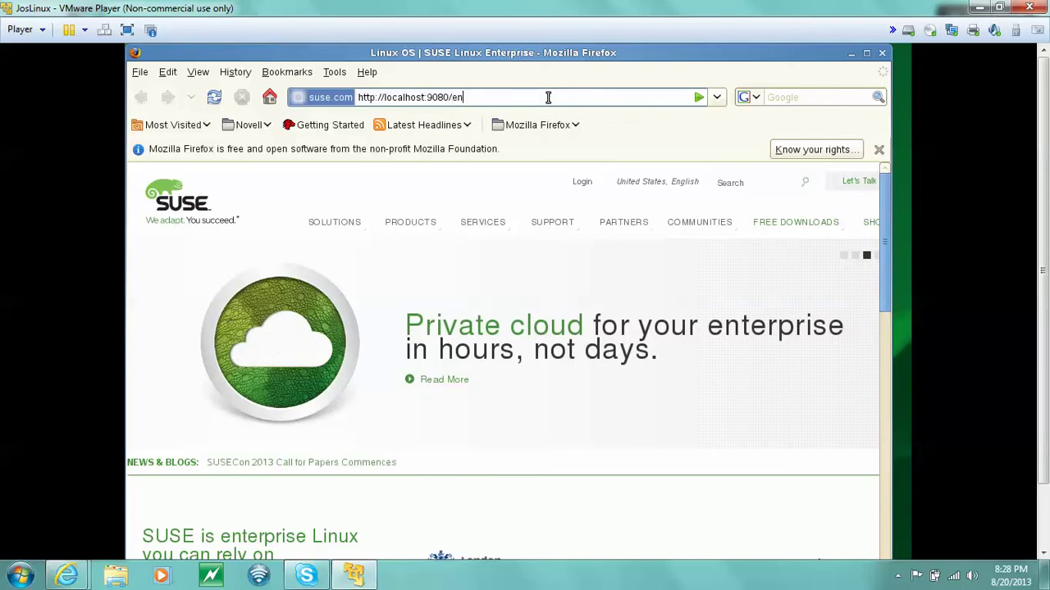
type("role")
key("Return")
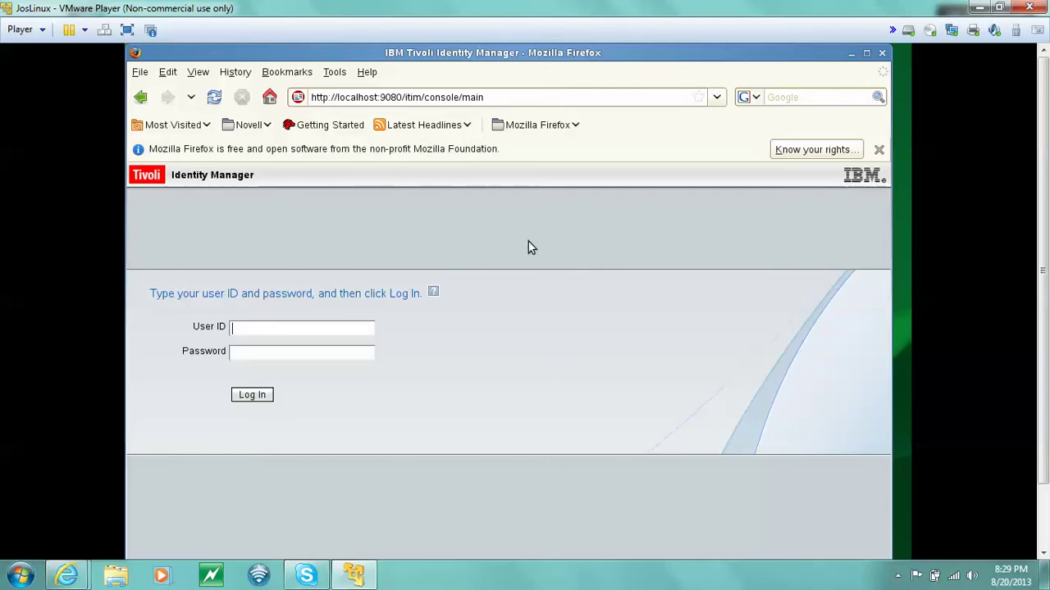
Log in, then enter and confirm a new administrator password on the Change an Expired Password page.
key("Return")
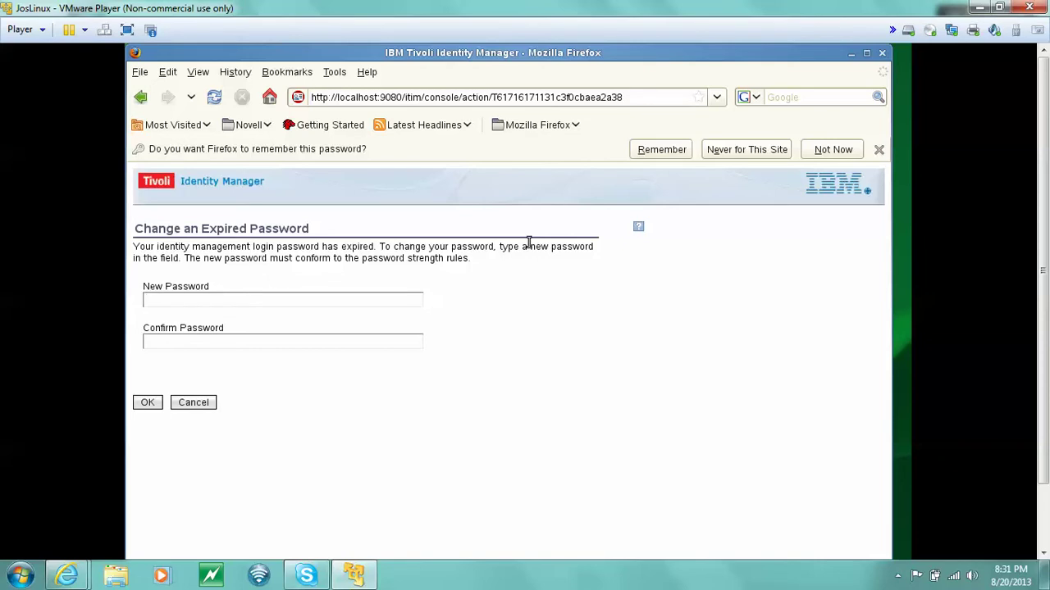
type("••••••••••••••••")
key("Return")
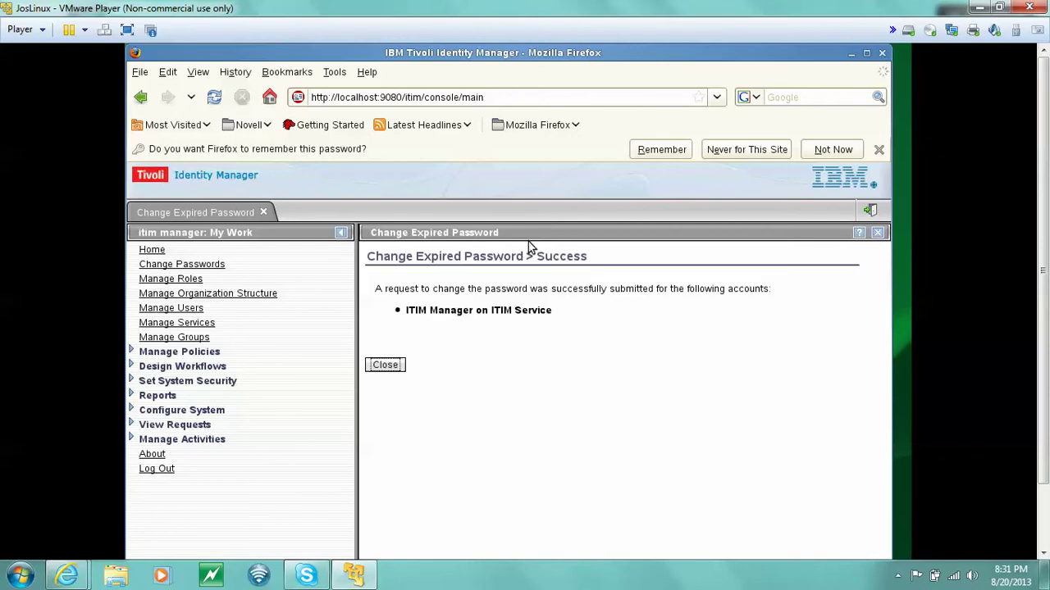
Close the success panel, choose Log Out from My Work, and close the Firefox window.
left_click(383, 367)
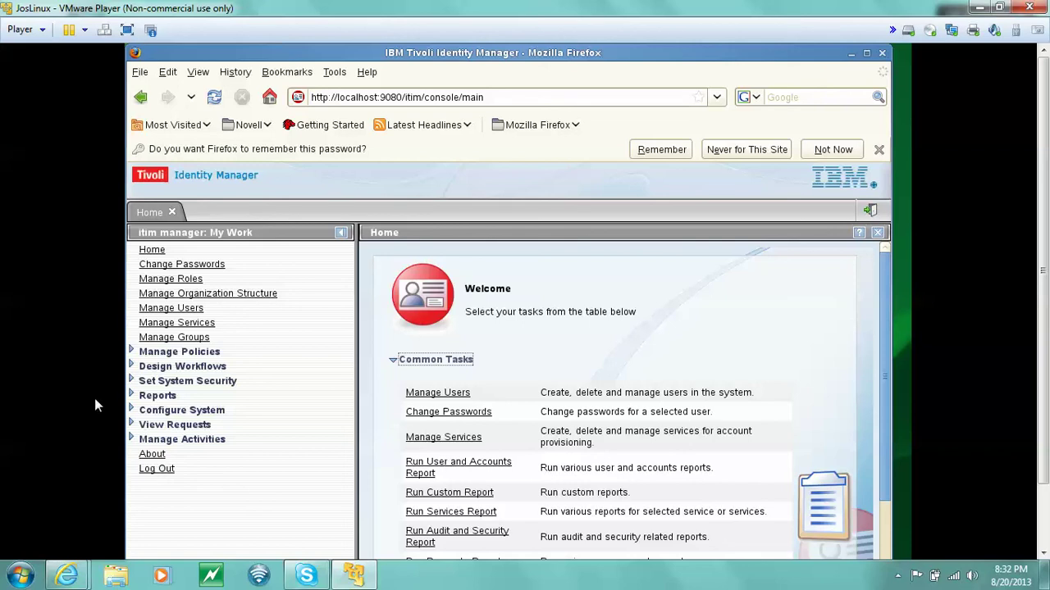
left_click(157, 469)
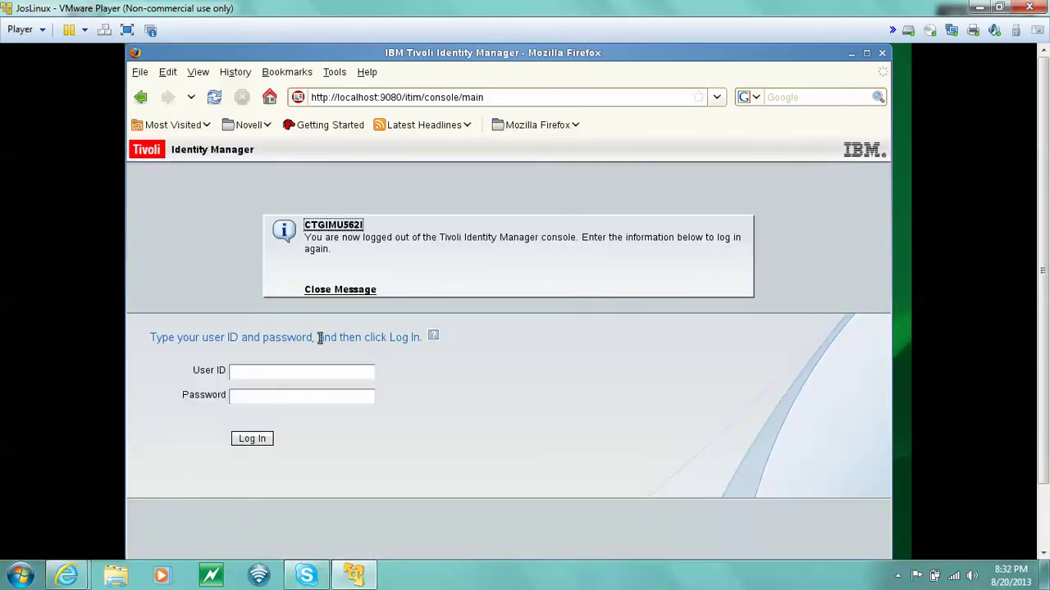
left_click(883, 54)
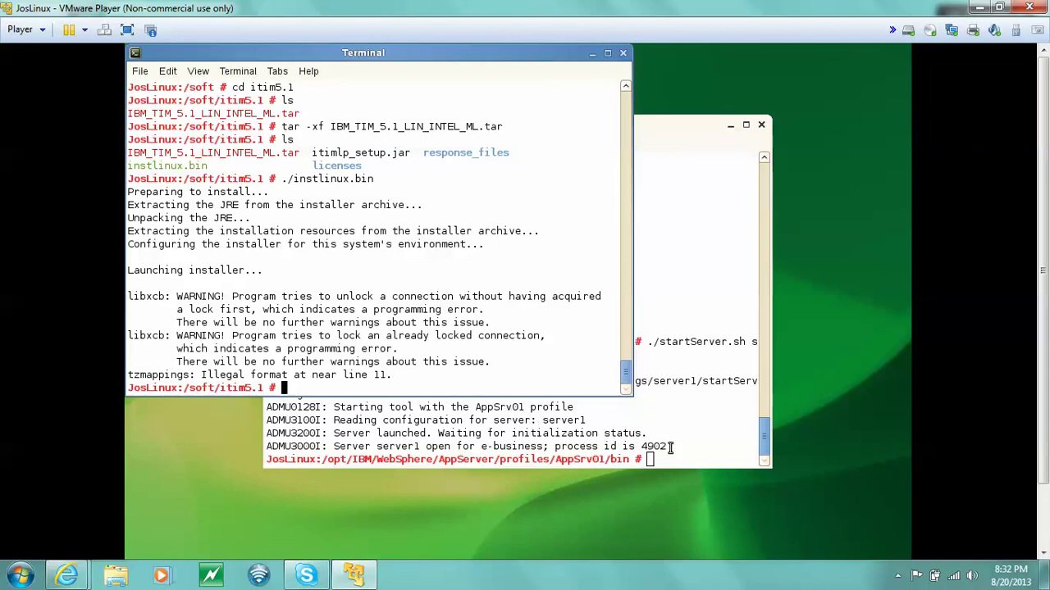
In the WebSphere terminal, edit the recalled startServer.sh server1 command into ./stopServer.sh server1.
left_click_drag(666, 447, 671, 451)
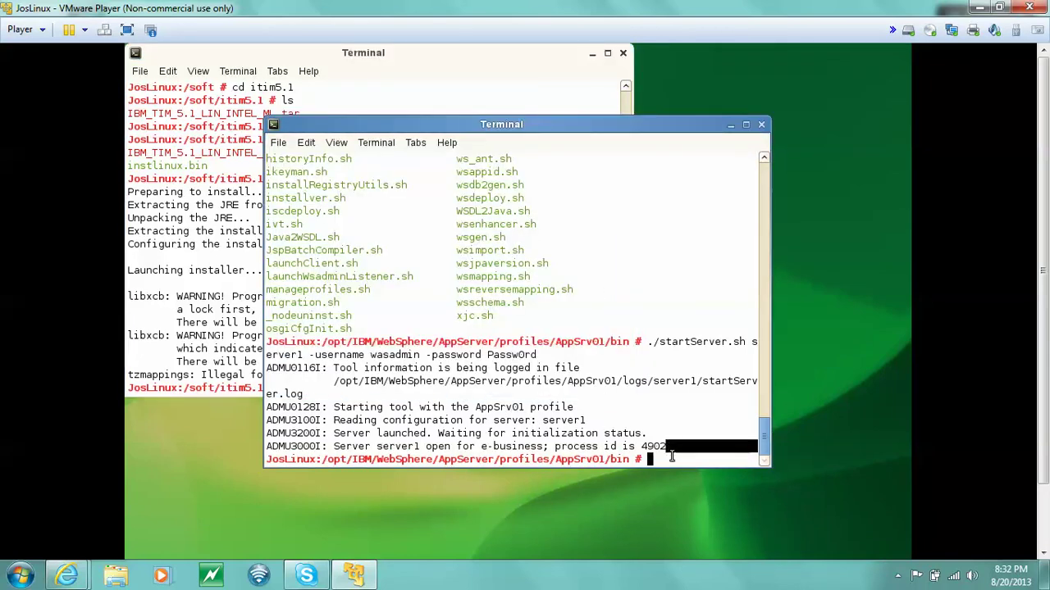
key("Up")
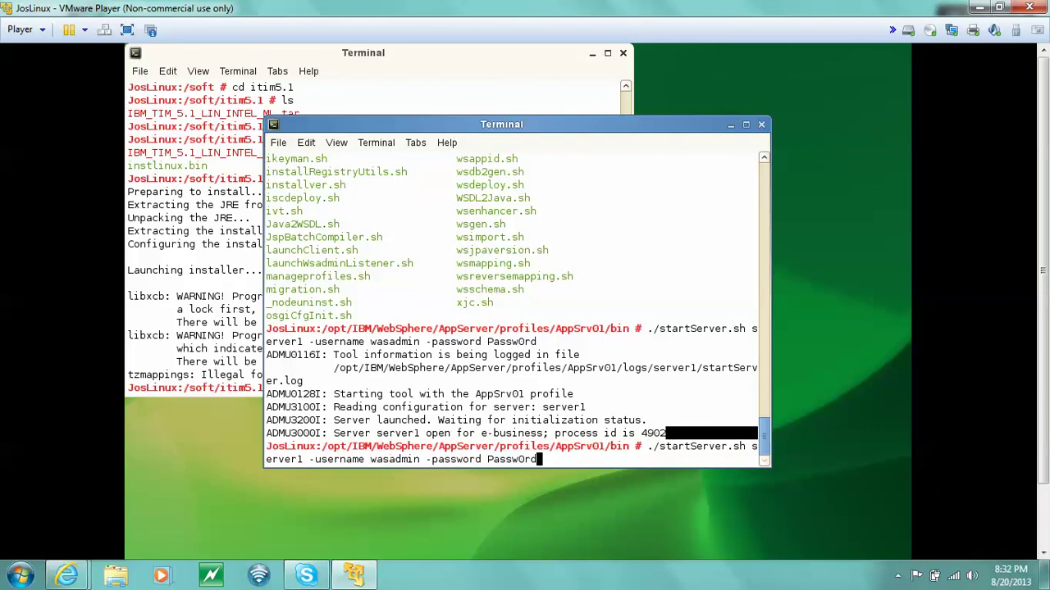
key("Left")
key("Left")
key("Left")
key("Left")
key("Left")
key("Left")
key("Left")
key("Left")
key("Left")
key("Left")
key("Left")
key("Left")
key("Left")
key("Left")
key("Left")
key("Left")
key("Left")
key("Left")
key("Left")
key("Left")
key("Left")
key("Left")
key("Left")
key("Left")
key("Left")
key("Left")
key("Left")
key("Left")
key("Left")
key("Left")
key("Left")
key("Right")
key("Right")
key("BackSpace")
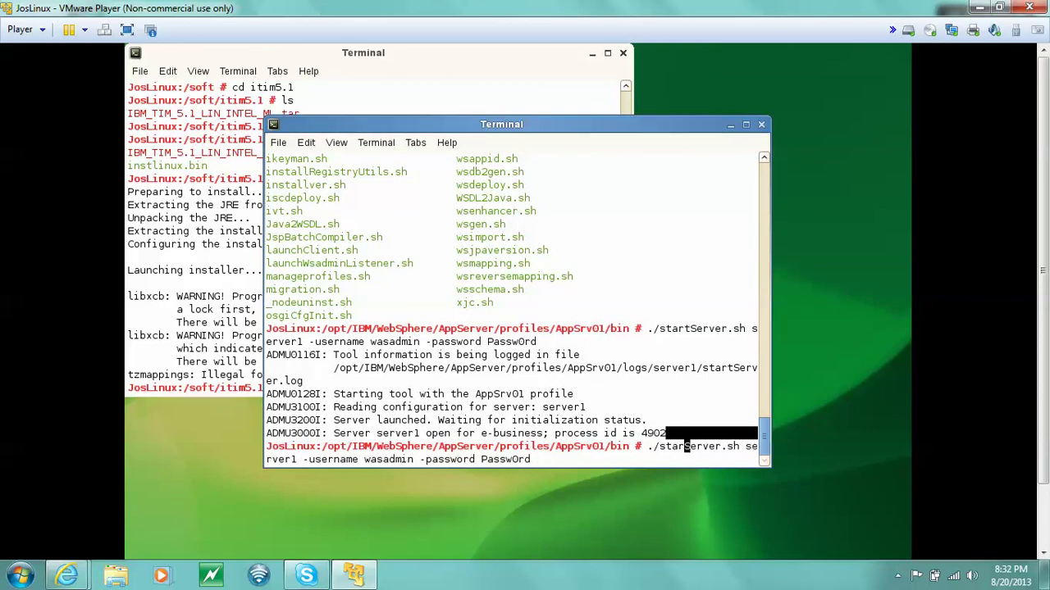
key("BackSpace")
key("BackSpace")
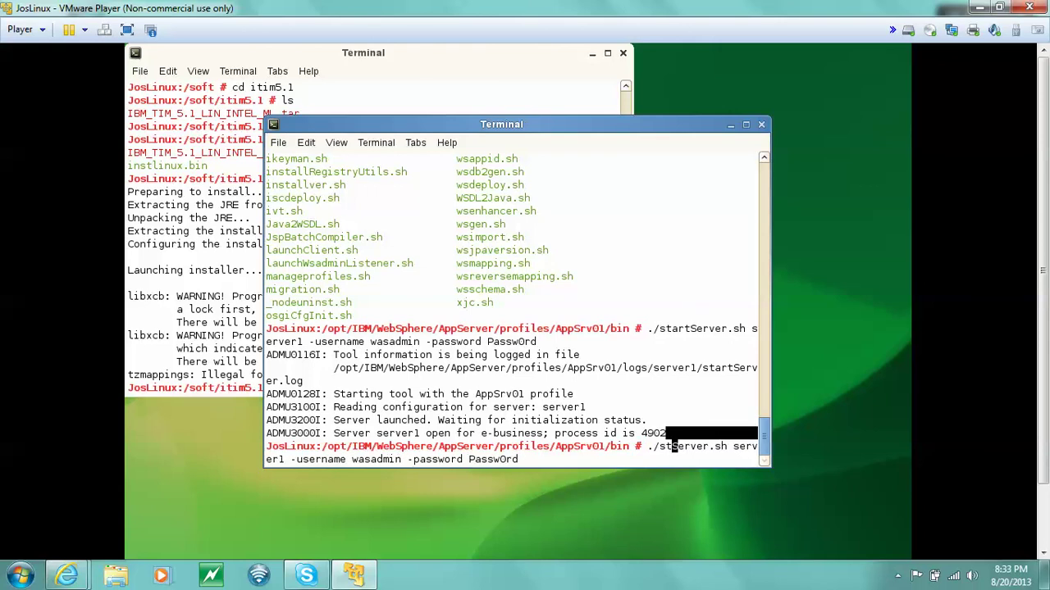
type("op")
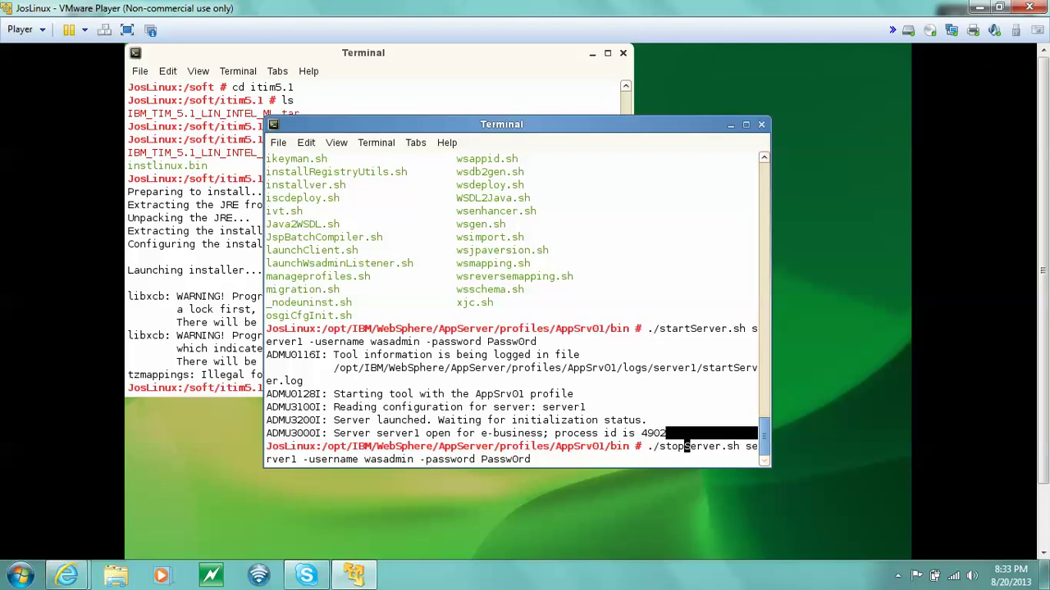
left_click(898, 576)
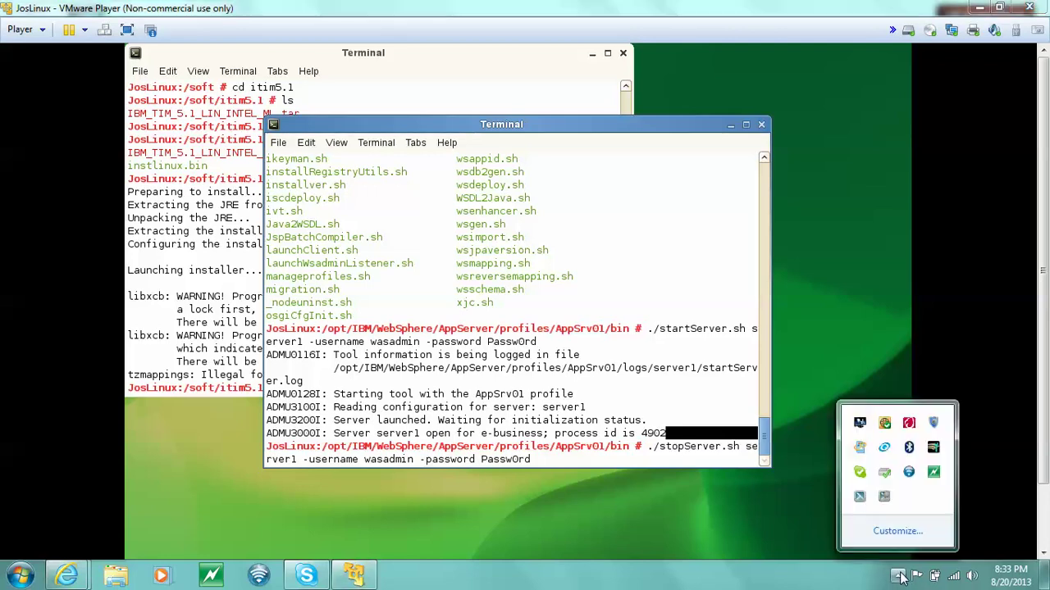